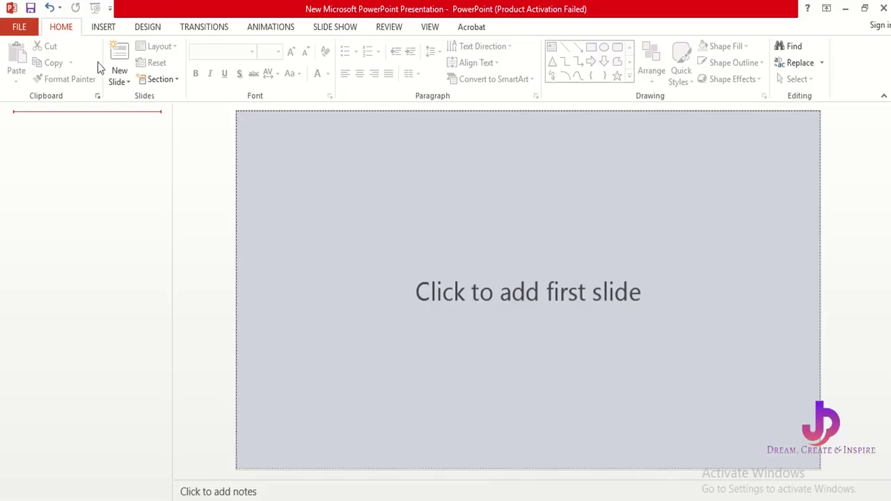
- Display the New Slide layout choices for the new presentation
left_click(118, 82)
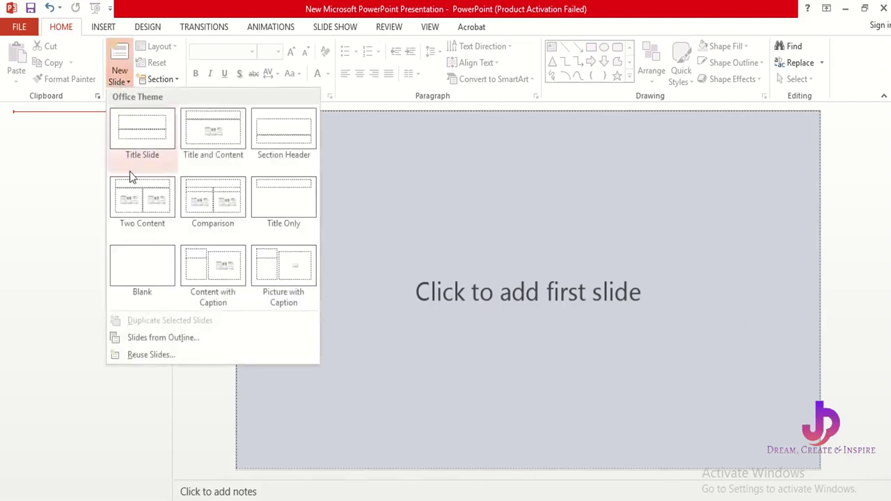
- Add a Blank slide and draw a wide rectangle across its lower half
left_click(144, 257)
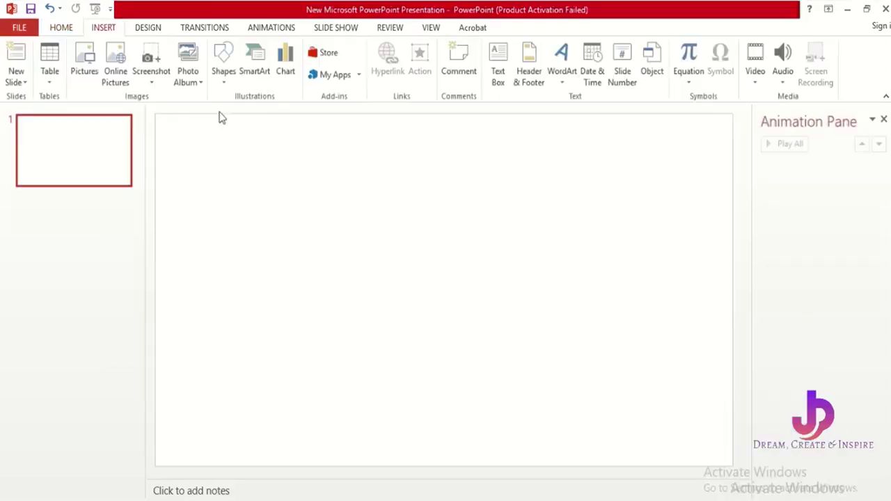
left_click(223, 82)
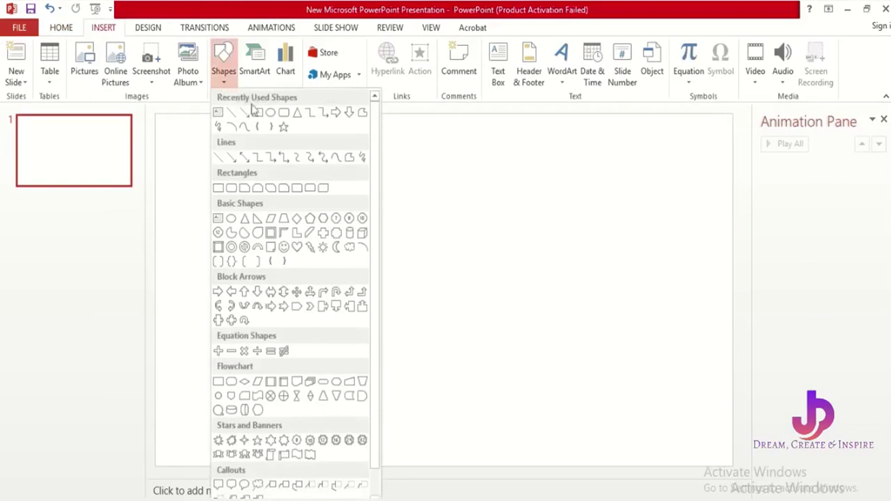
left_click(257, 113)
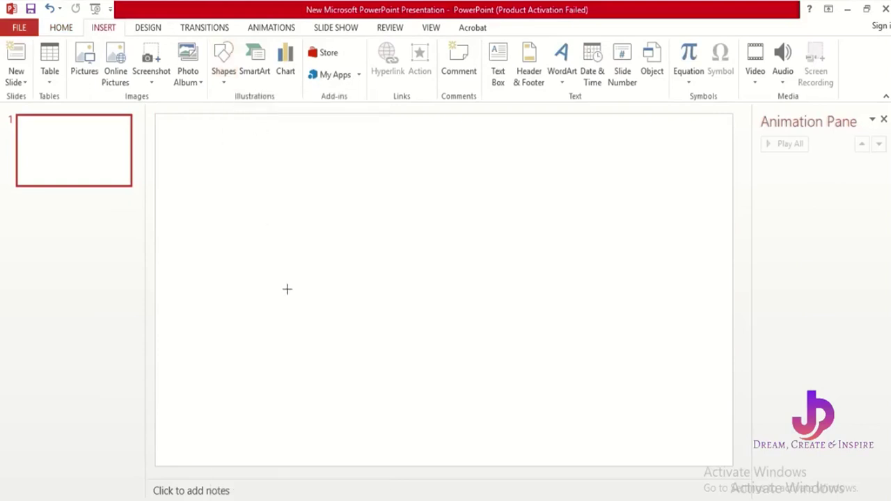
left_click_drag(299, 298, 611, 458)
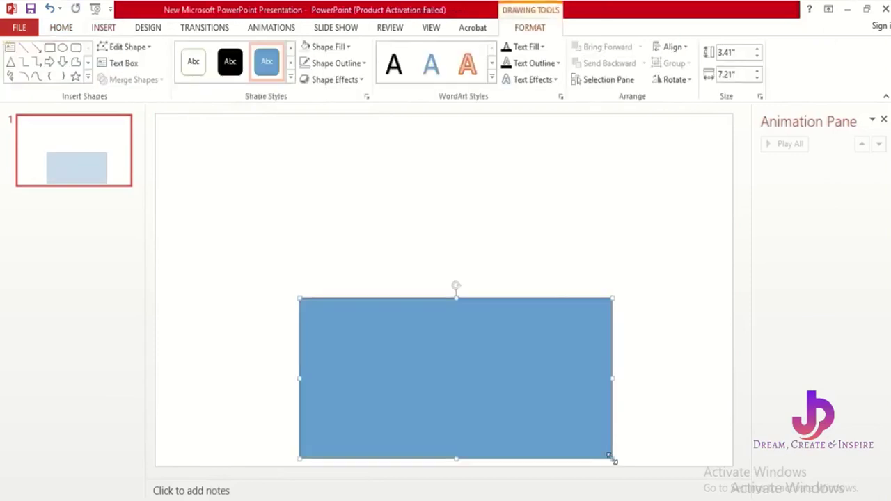
- Give the rectangle no outline and a light grey fill
left_click(356, 63)
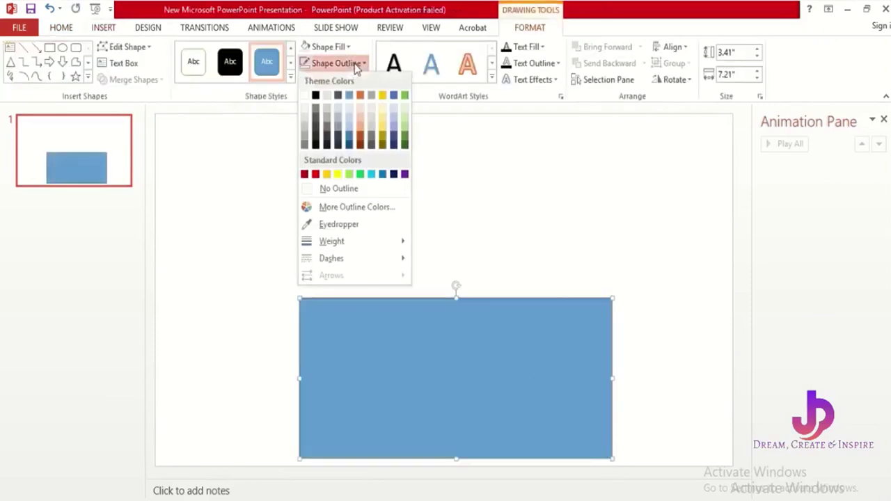
left_click(339, 190)
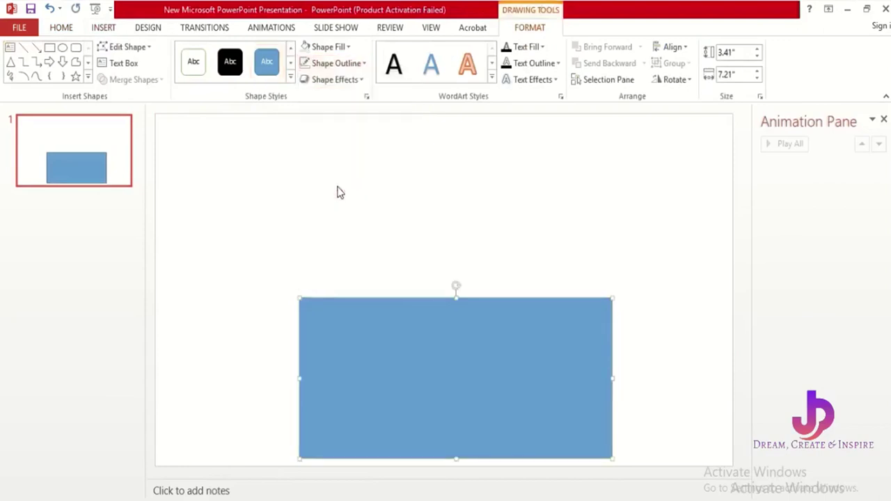
left_click(340, 50)
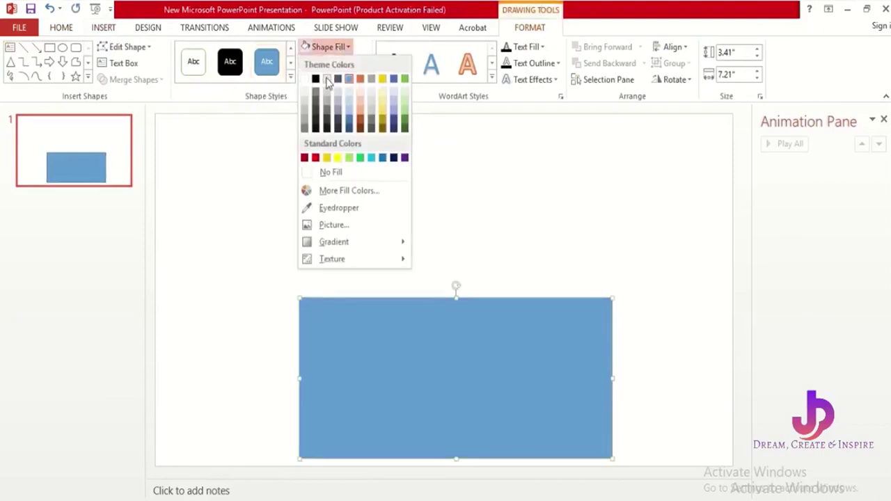
left_click(327, 79)
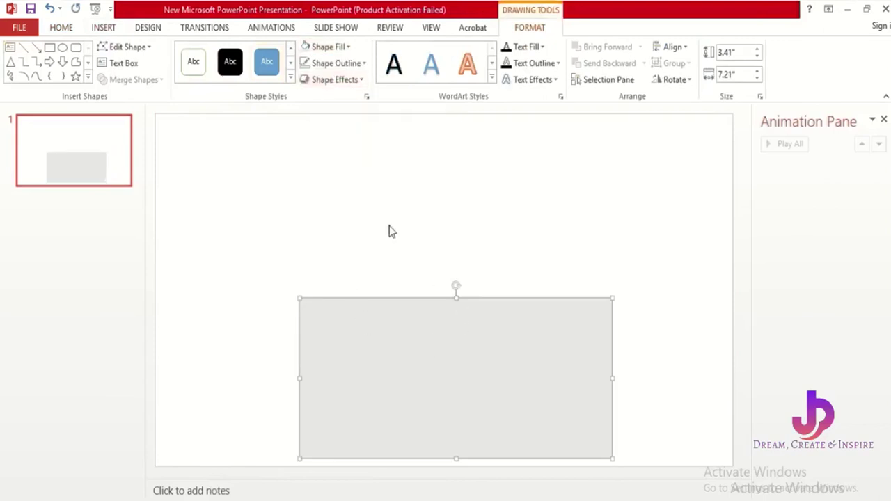
left_click(104, 27)
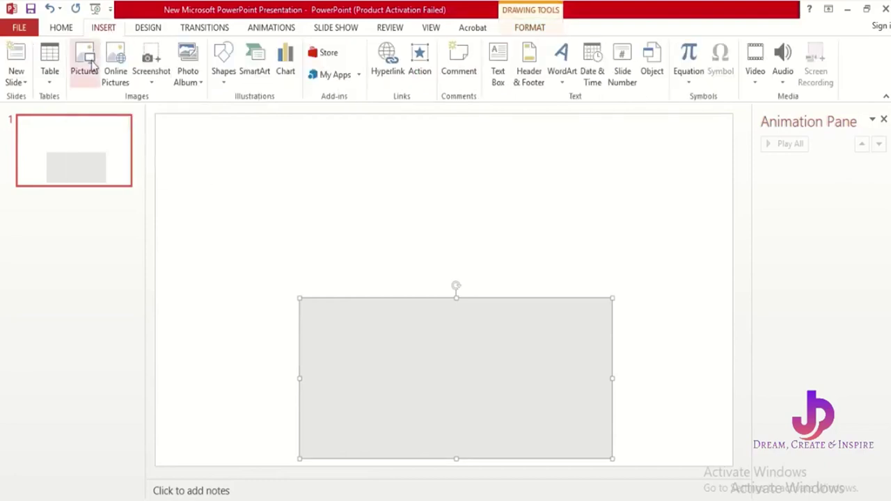
- Insert the Christmas pine-branch picture onto the slide
left_click(84, 64)
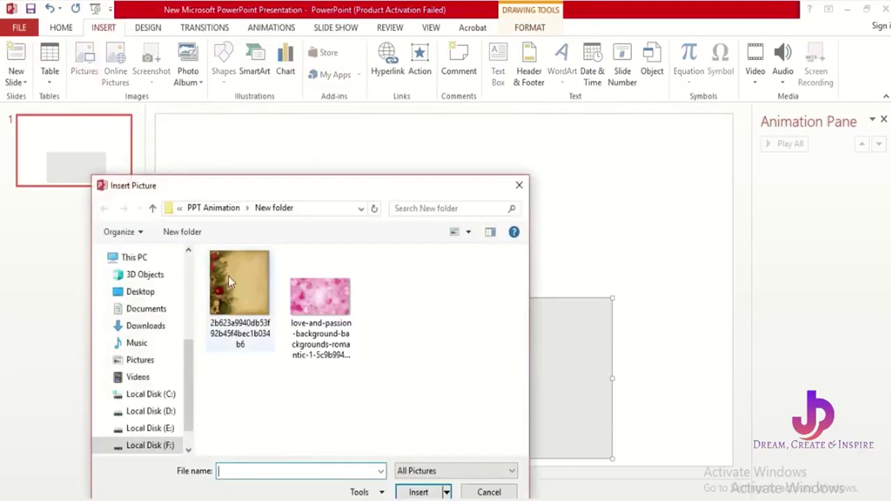
left_click(229, 277)
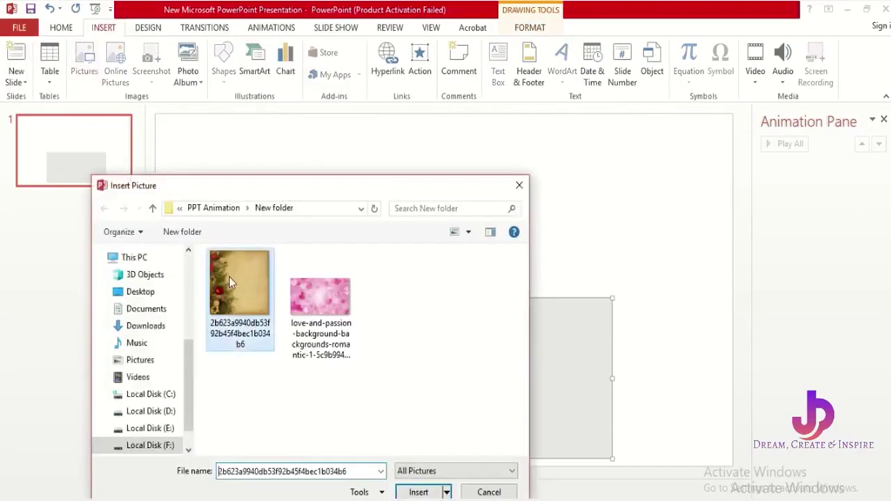
left_click(418, 491)
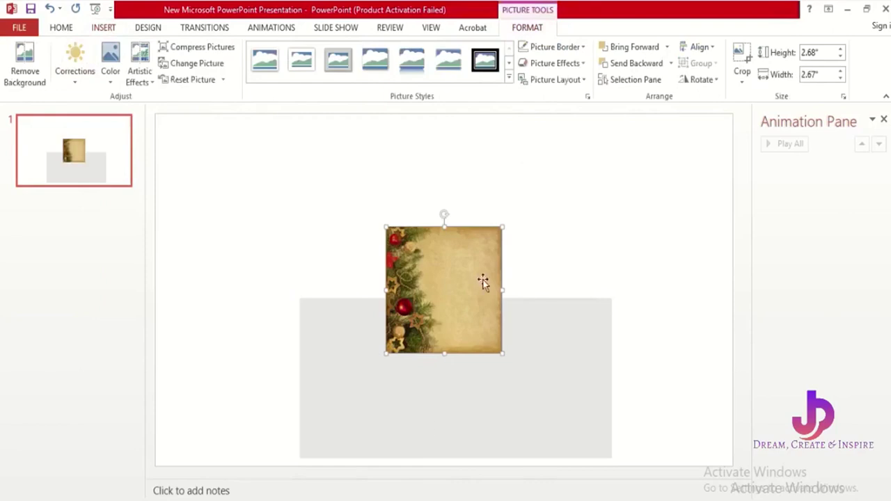
- Resize the picture to about 6.85" × 3.14" and place it over the grey rectangle
left_click_drag(502, 354, 575, 433)
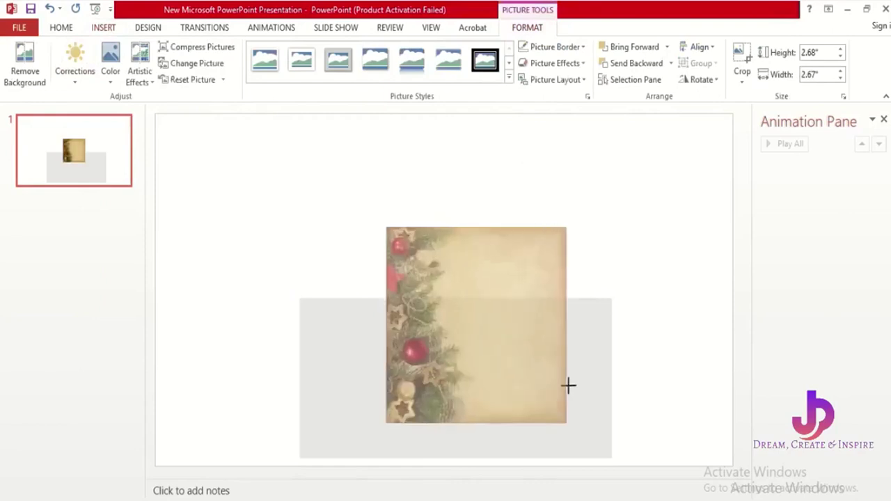
left_click_drag(382, 331, 307, 341)
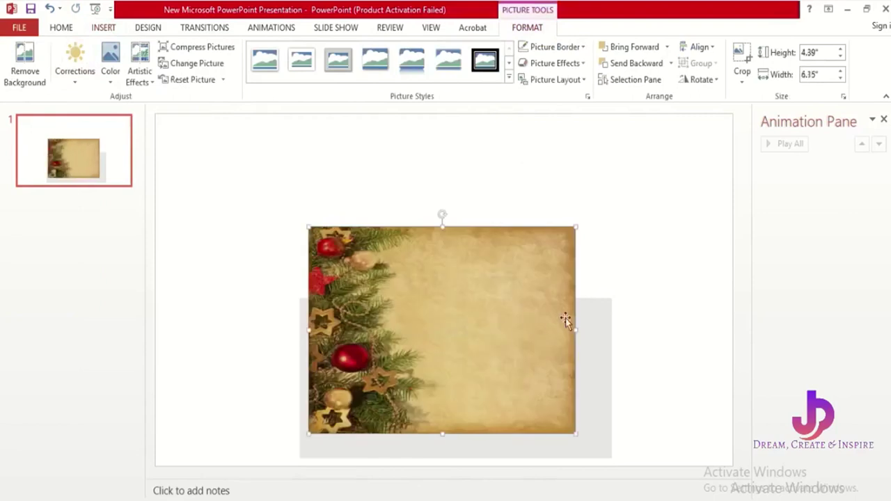
left_click_drag(575, 330, 606, 330)
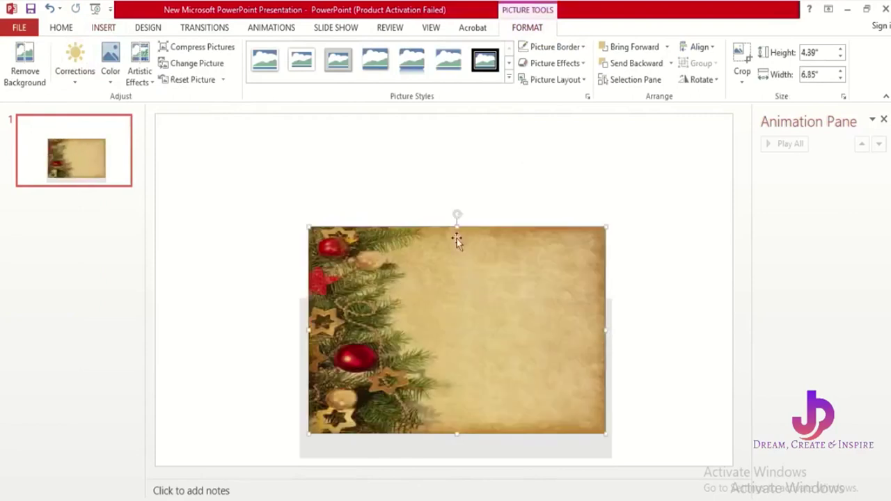
left_click_drag(456, 227, 456, 257)
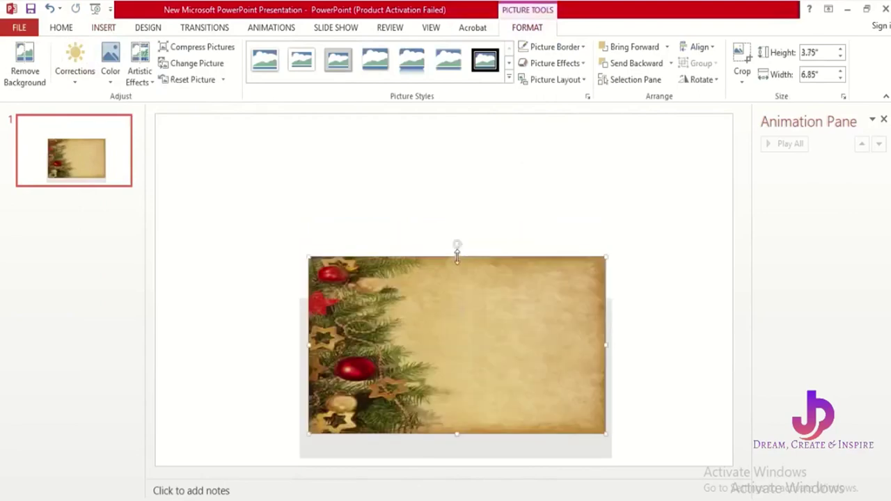
left_click_drag(449, 321, 449, 342)
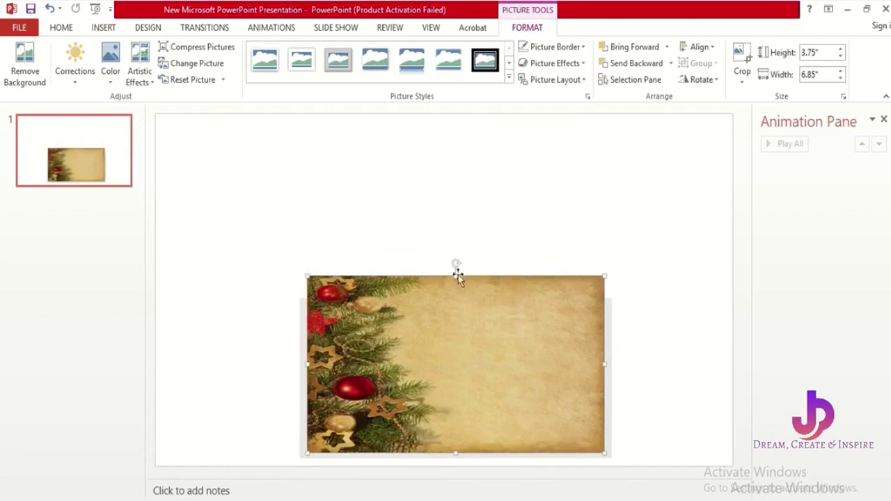
left_click_drag(455, 275, 453, 304)
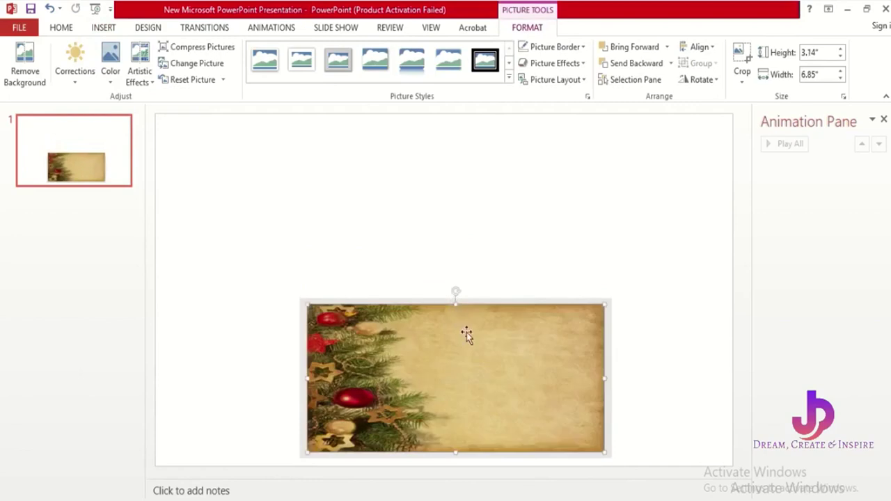
left_click(110, 31)
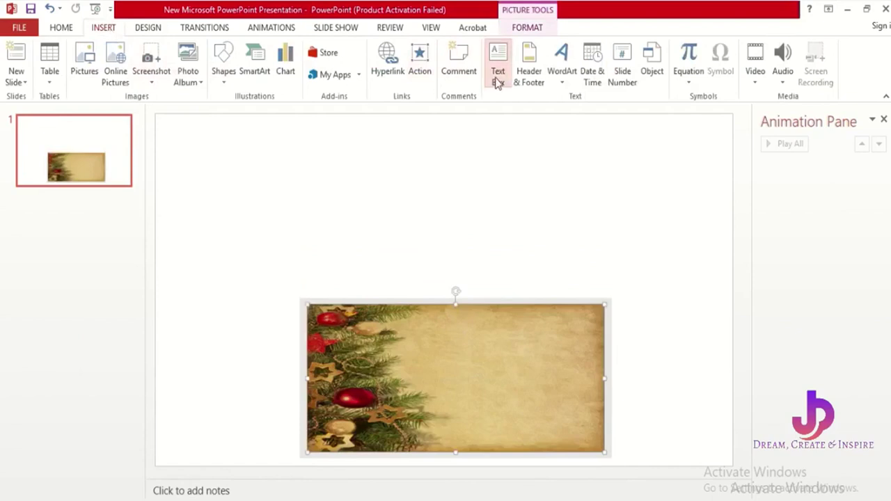
- Draw a text box on the card and type the message with the Yours Lovingly sign-off
left_click(497, 81)
left_click_drag(455, 331, 589, 425)
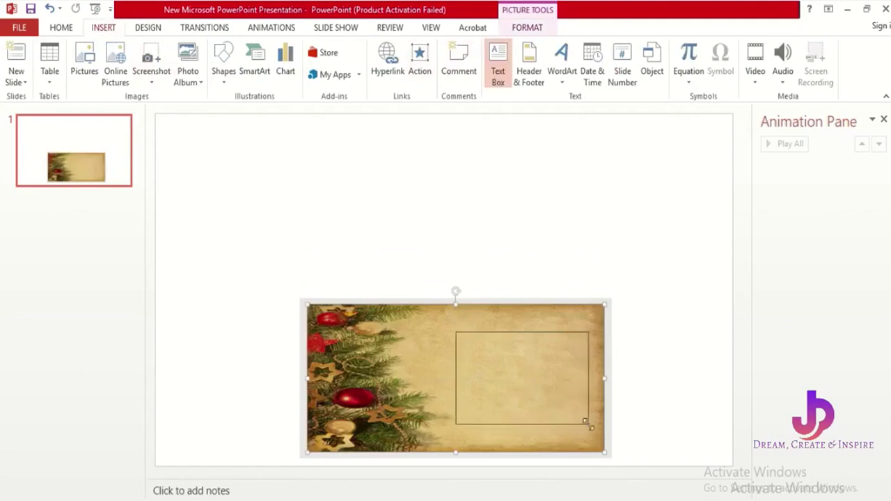
type("Write your message here...")
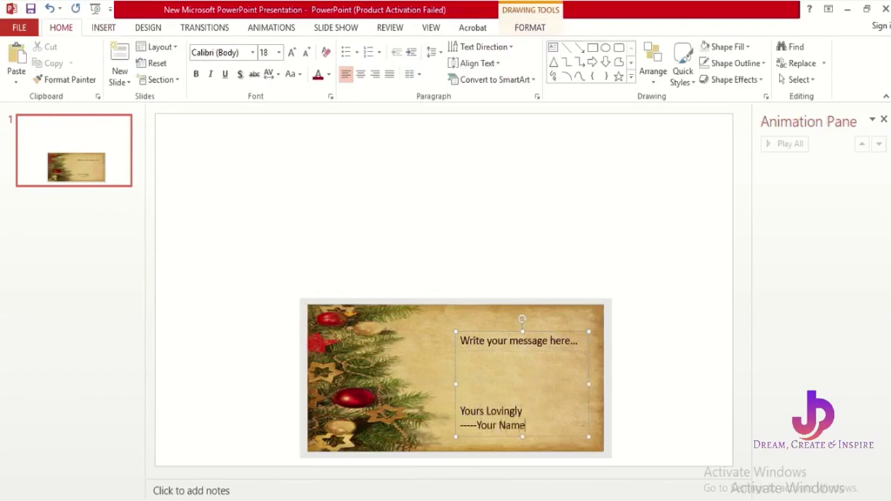
- Enlarge the text to 20 pt, centre the message line and right-align the sign-off
key("ctrl+a")
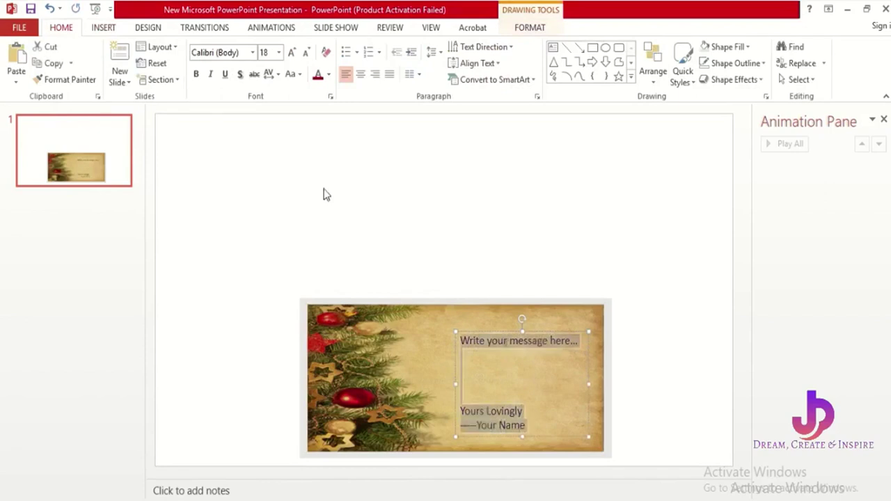
left_click(294, 56)
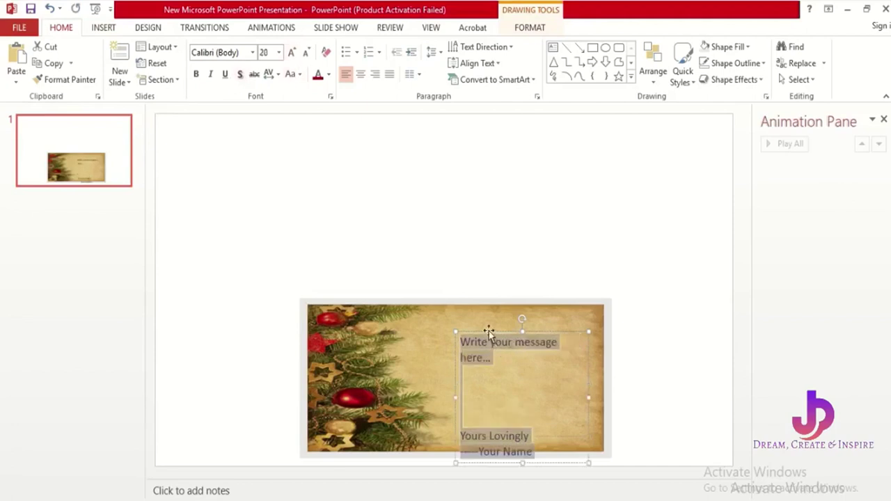
mouse_move(489, 334)
left_mouse_down()
mouse_move(477, 309)
mouse_move(480, 340)
left_mouse_up()
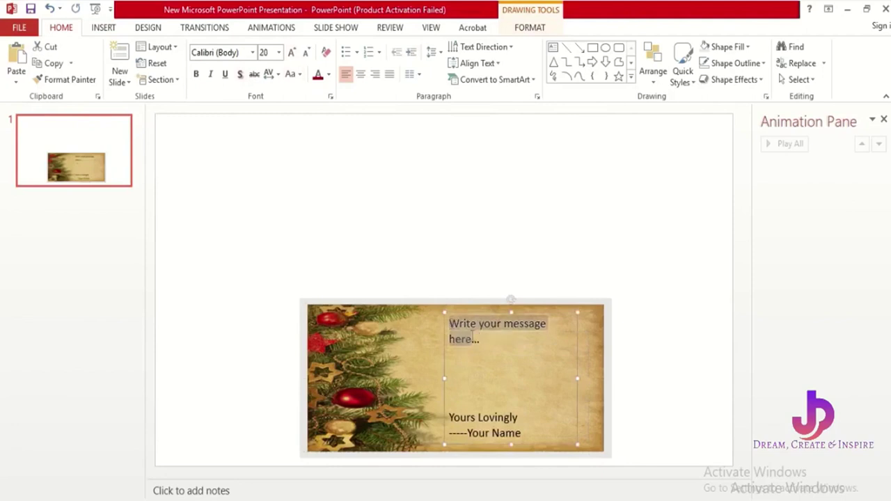
left_click(360, 74)
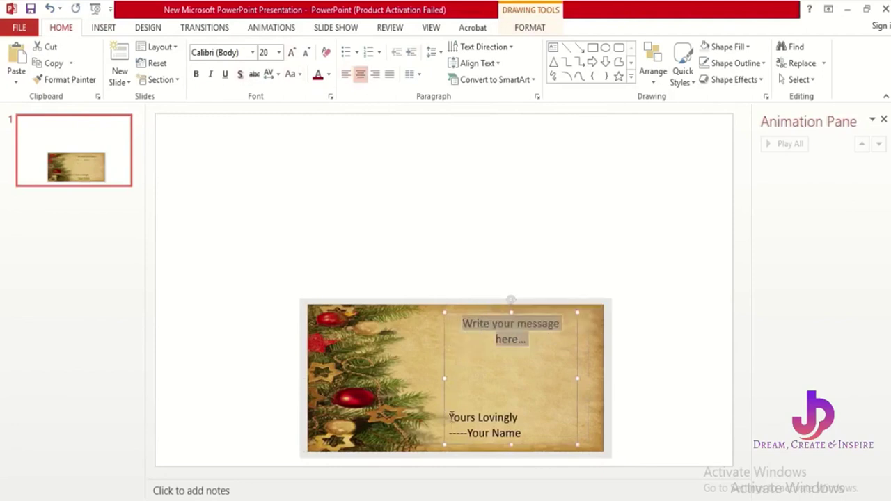
left_click_drag(450, 416, 521, 434)
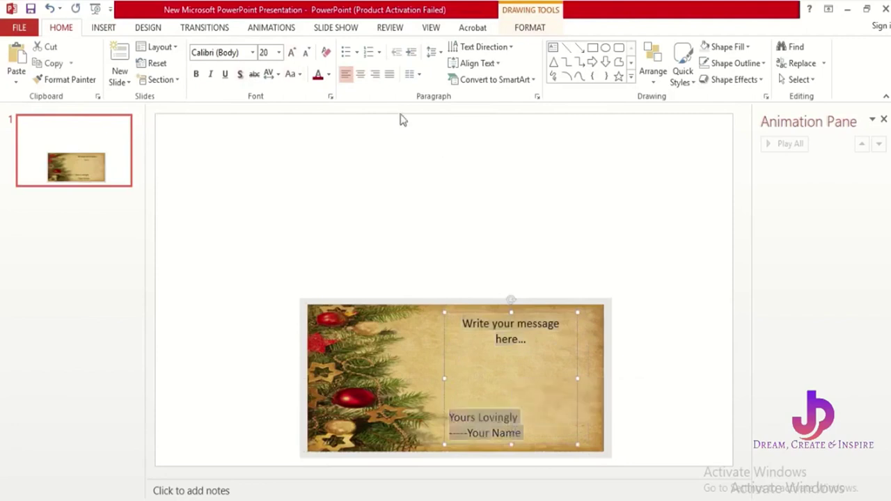
left_click(374, 78)
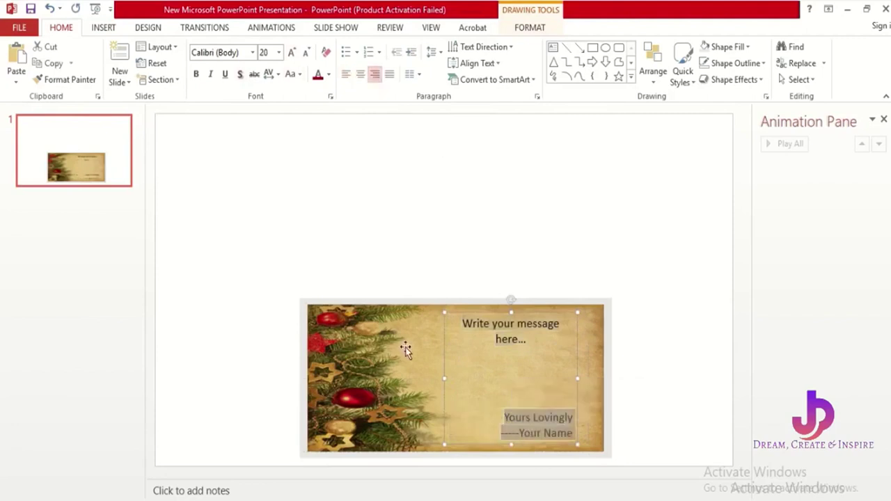
- Select TextBox 3 and Picture 2 in the Selection Pane and group them as Group 4
left_click(787, 80)
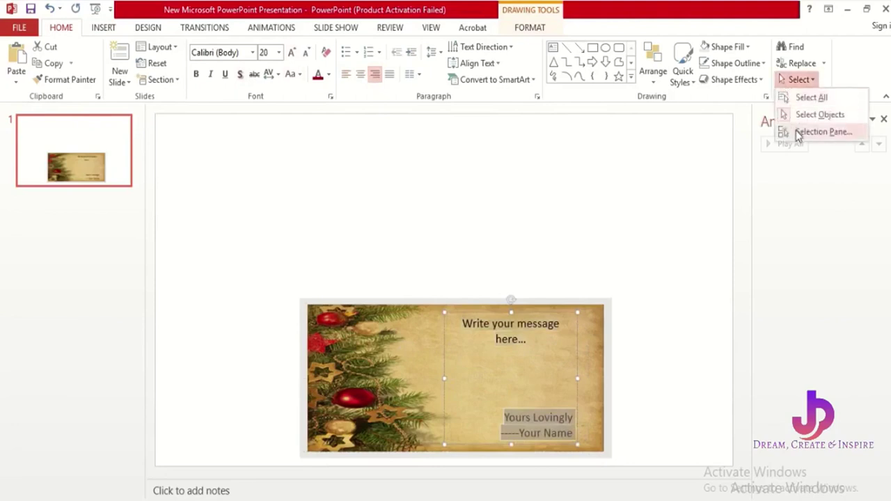
left_click(799, 131)
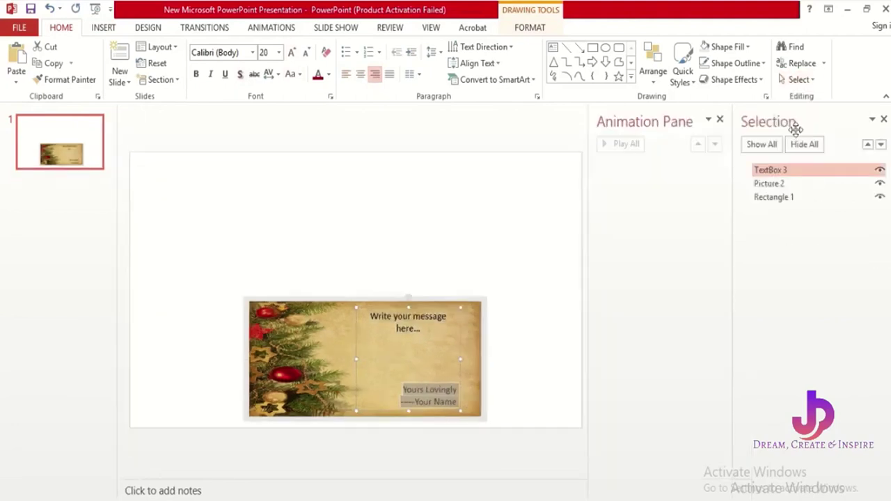
left_click(776, 184, "ctrl")
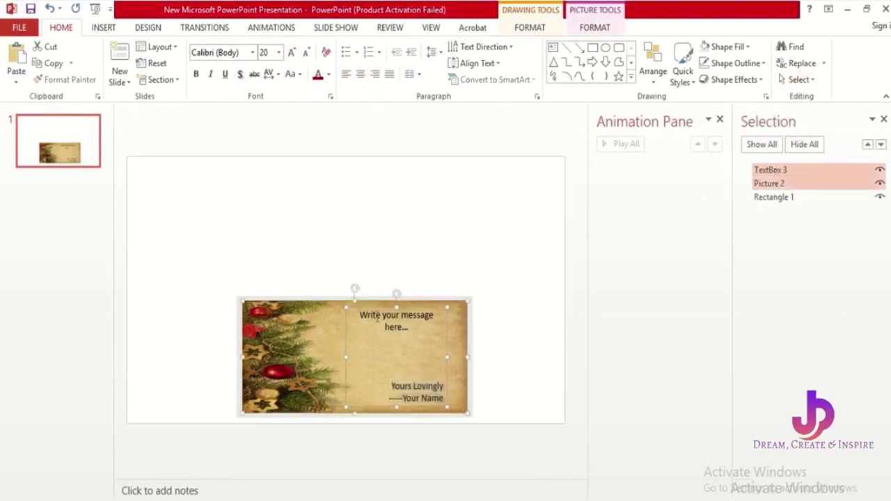
right_click(322, 325)
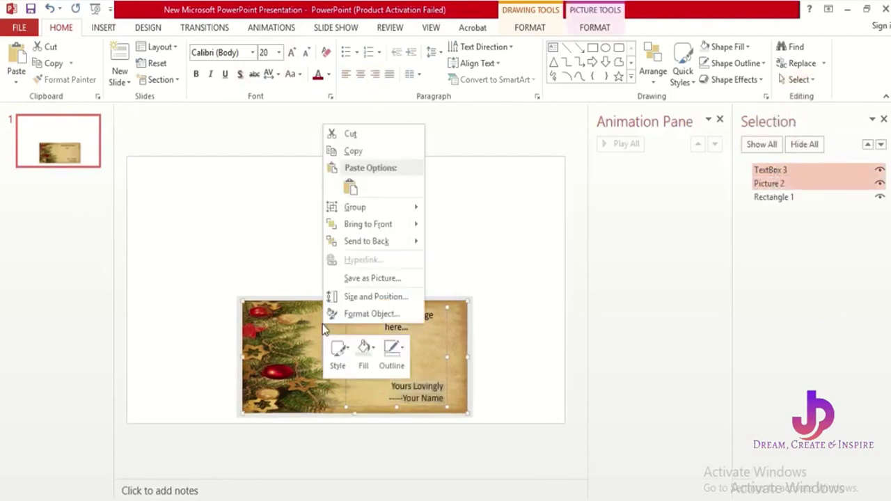
mouse_move(383, 209)
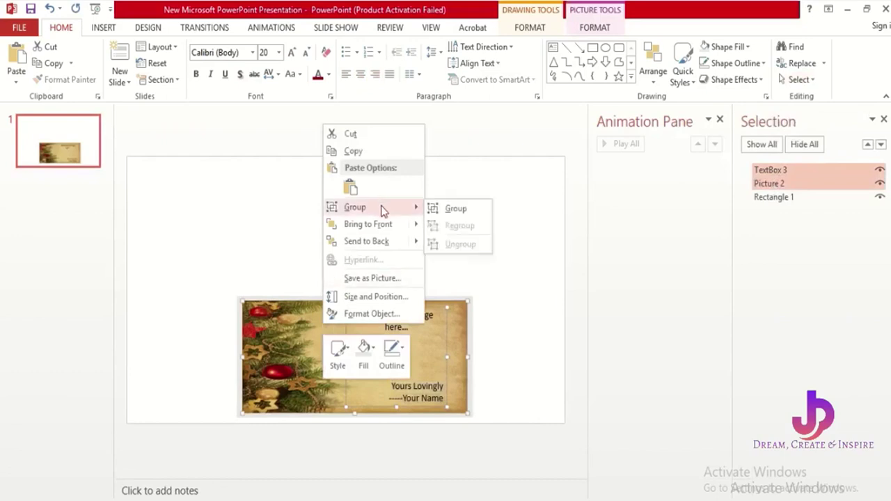
left_click(456, 211)
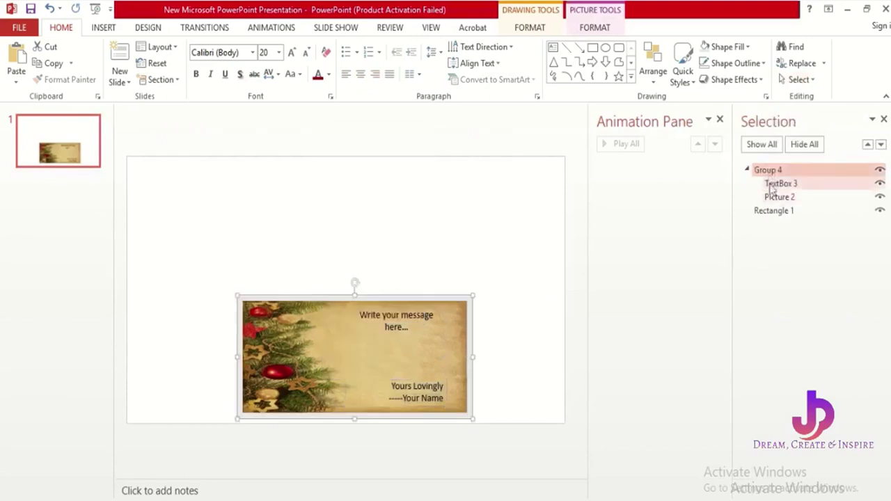
left_click(329, 350)
left_click(103, 28)
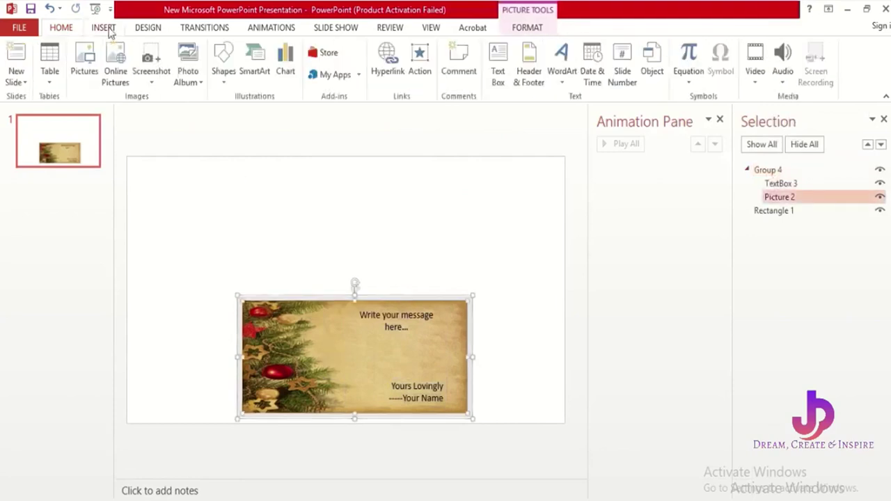
- Draw an isosceles triangle flap above the card picture
left_click(220, 80)
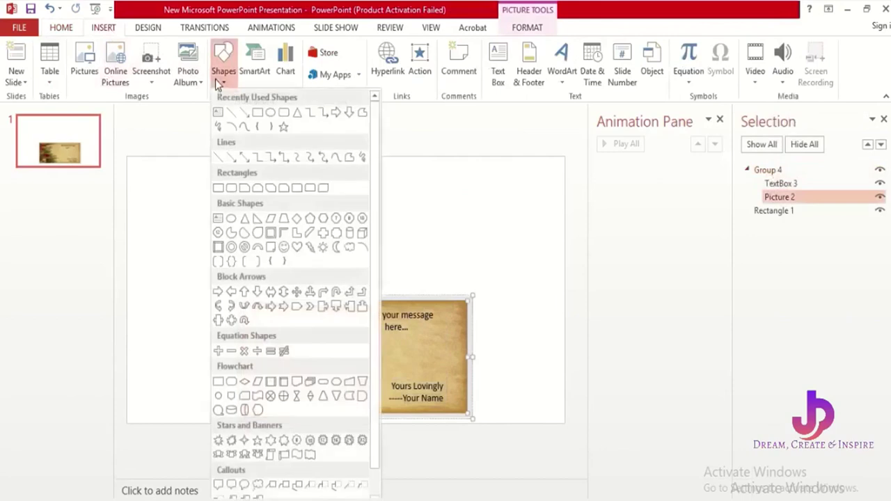
left_click(296, 115)
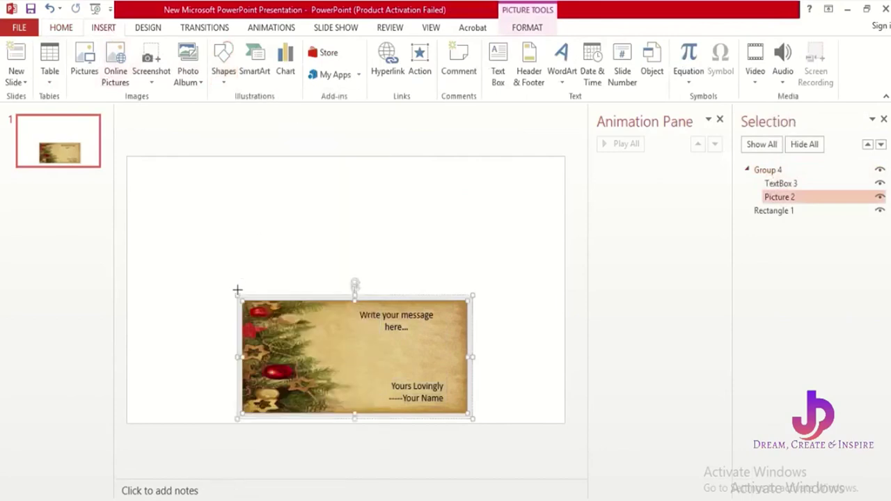
left_click_drag(238, 294, 473, 221)
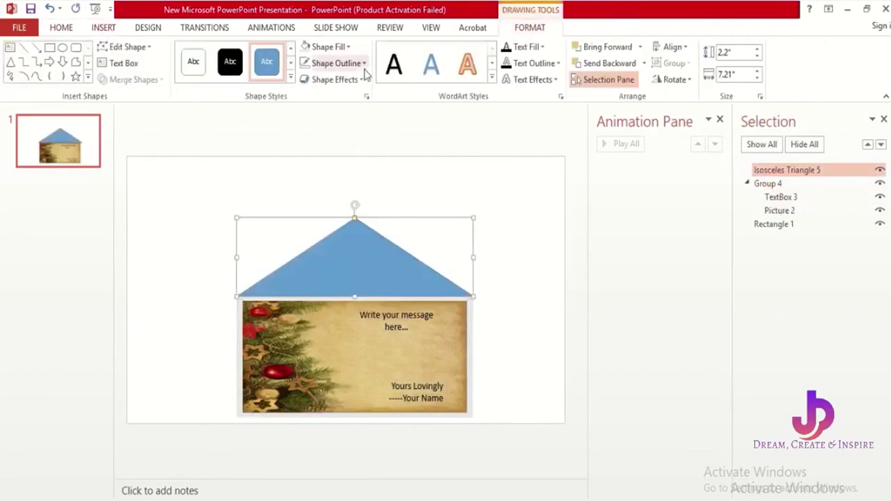
- Remove the triangle's outline and fill it light grey
left_click(327, 63)
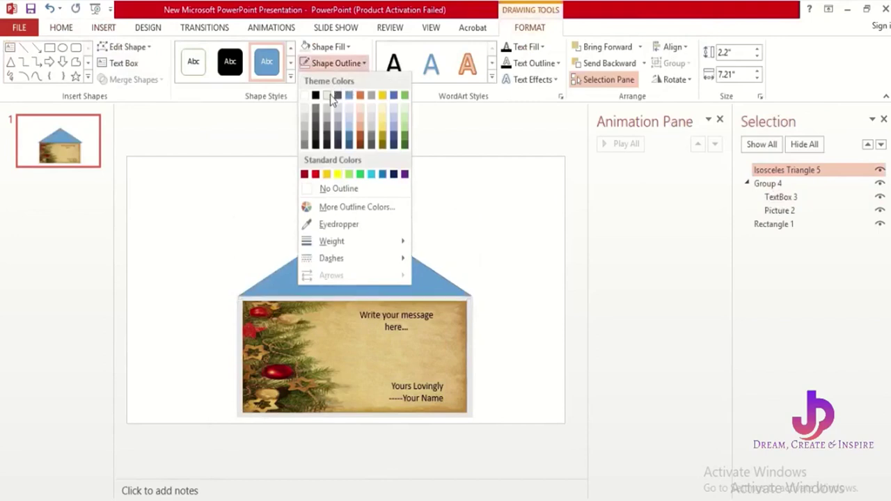
left_click(329, 189)
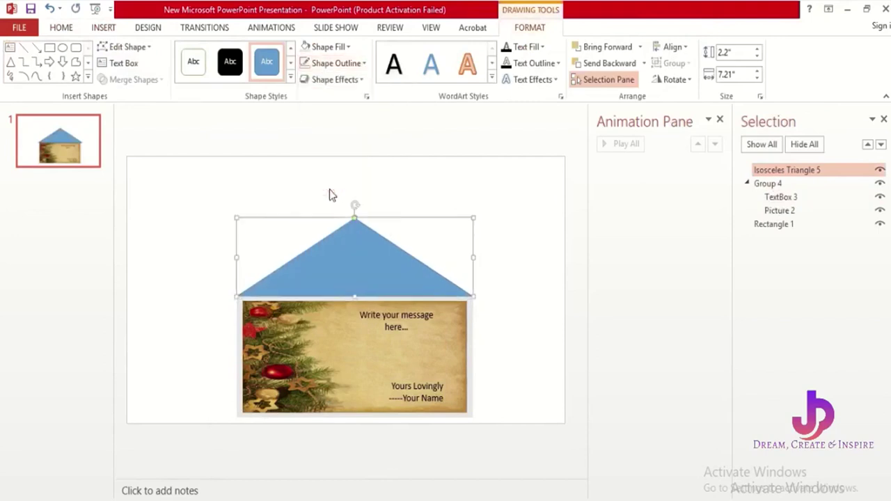
left_click(346, 49)
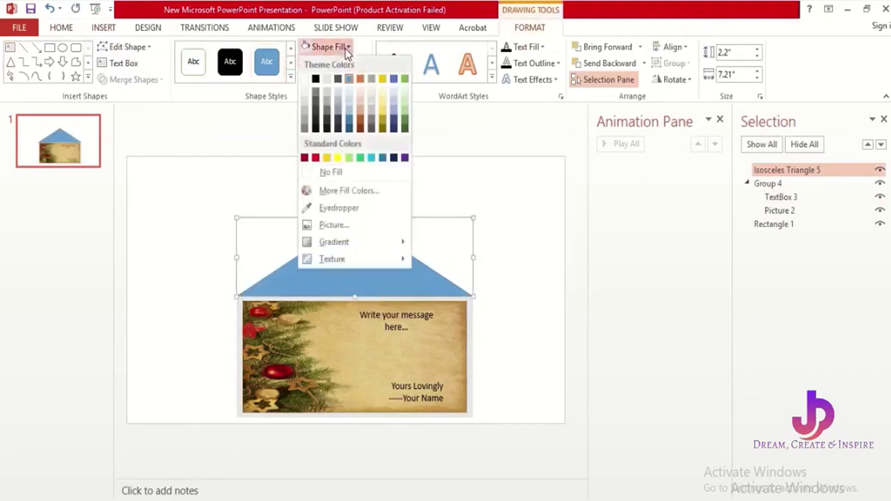
left_click(329, 80)
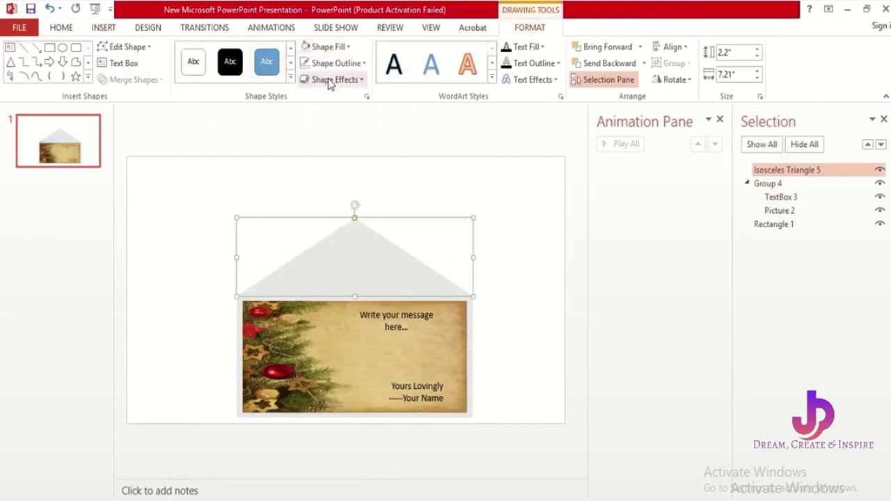
- Draw a second isosceles triangle over the card, base on its bottom edge, 2.05" tall
left_click(516, 204)
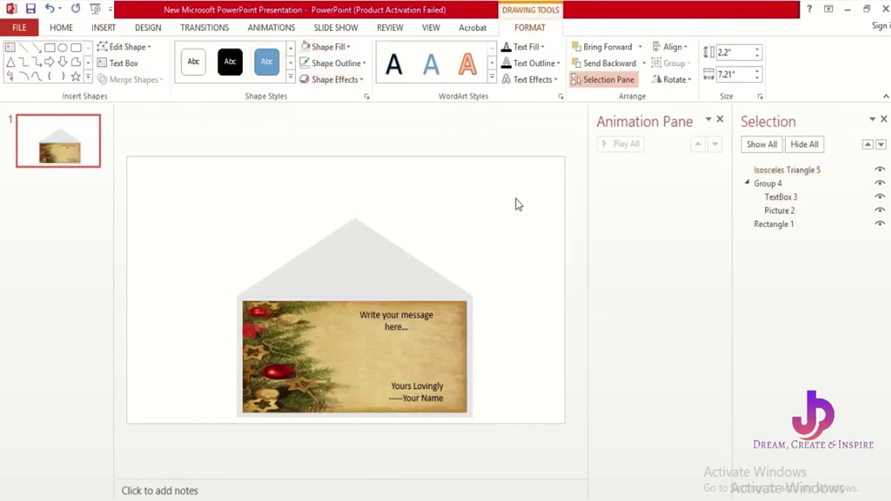
left_click(104, 28)
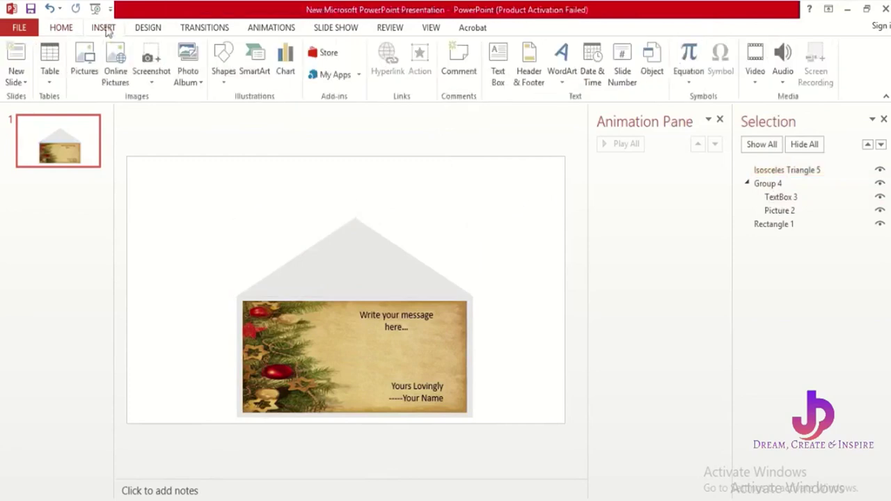
left_click(221, 87)
left_click(295, 111)
left_click_drag(239, 301, 472, 374)
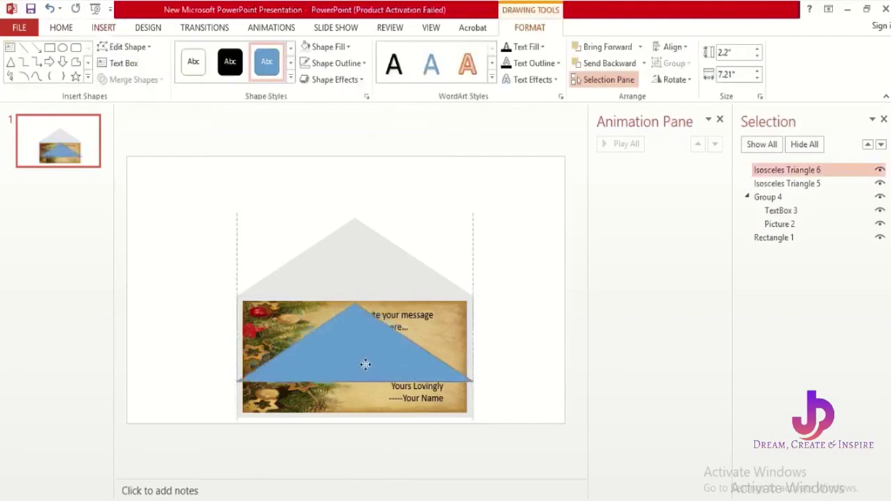
left_click_drag(366, 364, 366, 393)
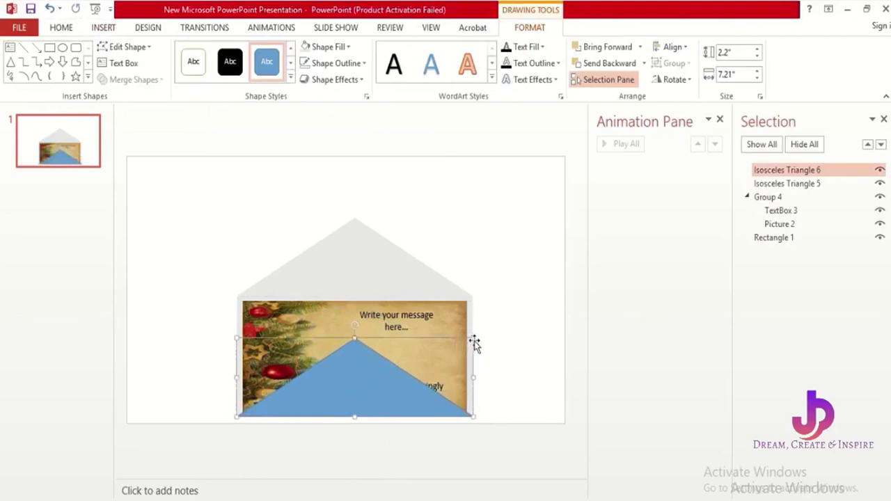
left_click_drag(474, 337, 474, 344)
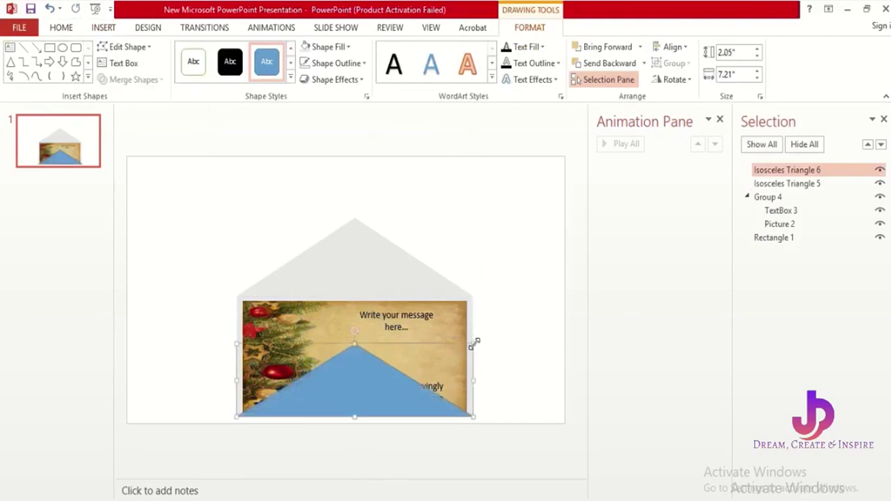
- Strip the lower triangle's outline and give it a picture fill of the pink love-and-passion background
left_click(348, 63)
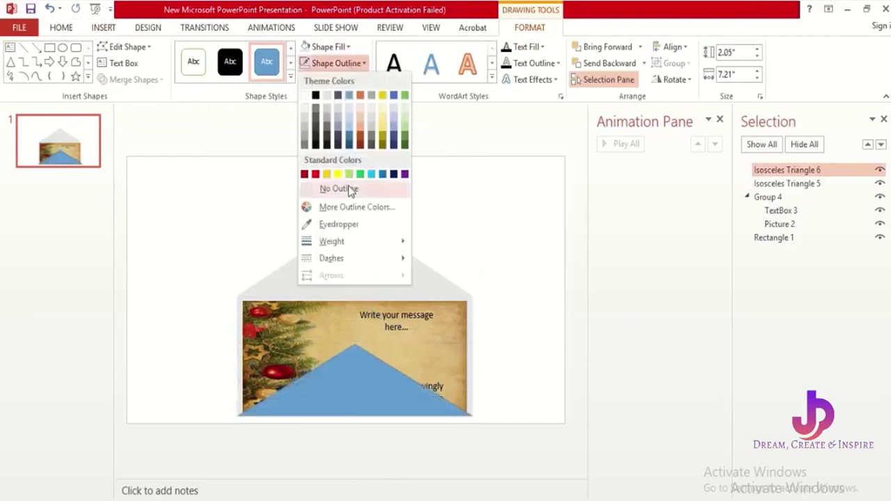
left_click(350, 188)
right_click(350, 398)
key("Escape")
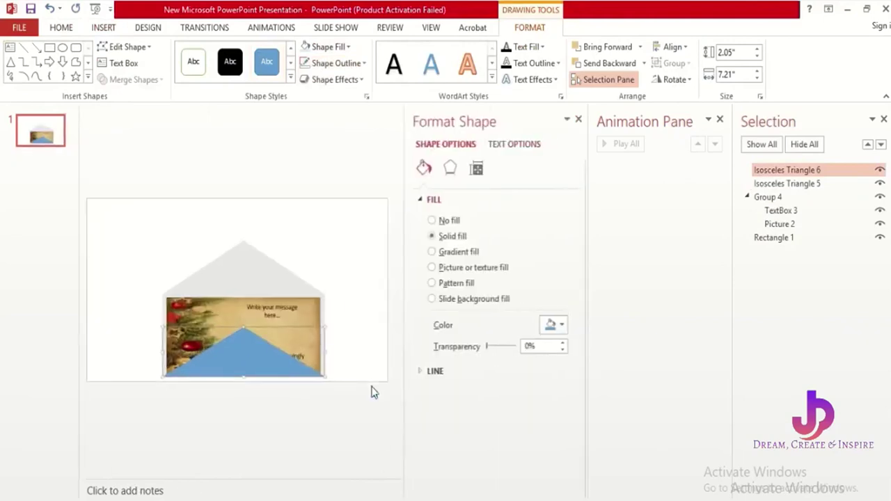
left_click(445, 270)
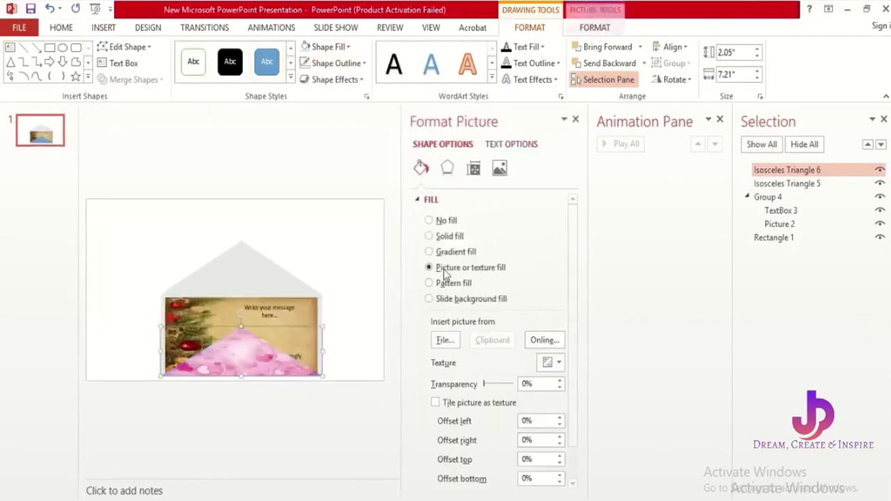
left_click(446, 342)
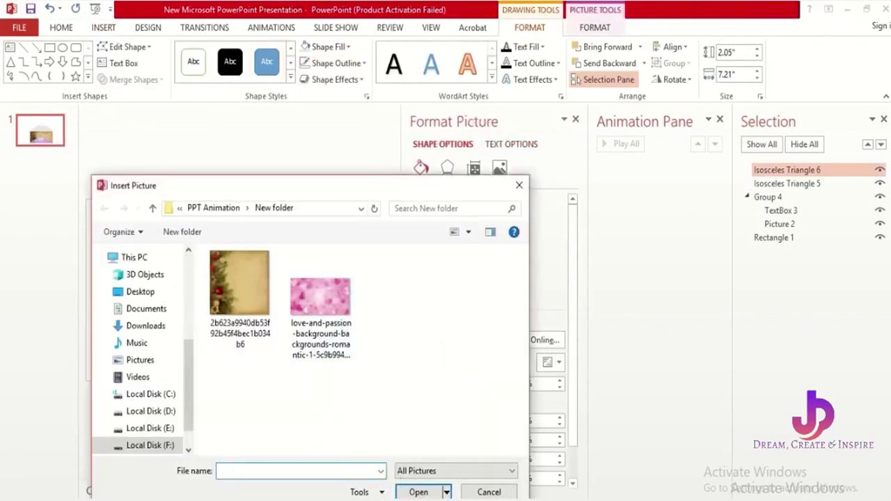
left_click(419, 492)
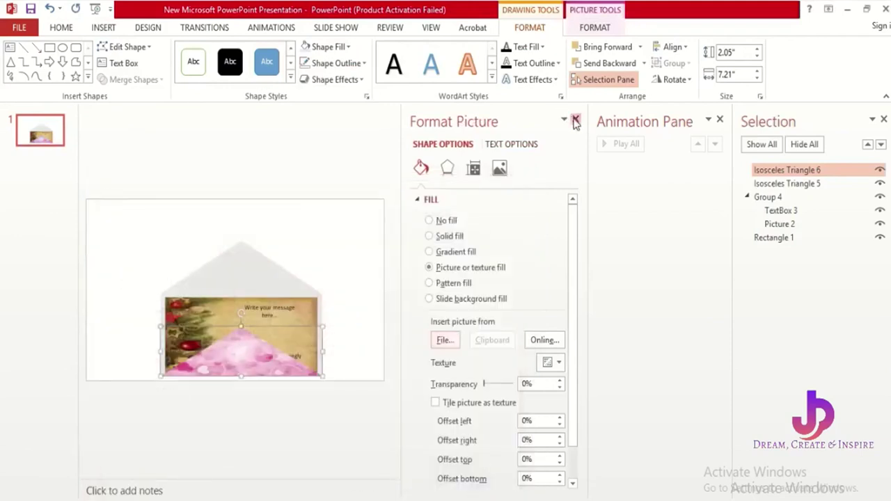
left_click(575, 122)
- Copy the pink-hearts triangle and paste a duplicate onto the card
right_click(363, 372)
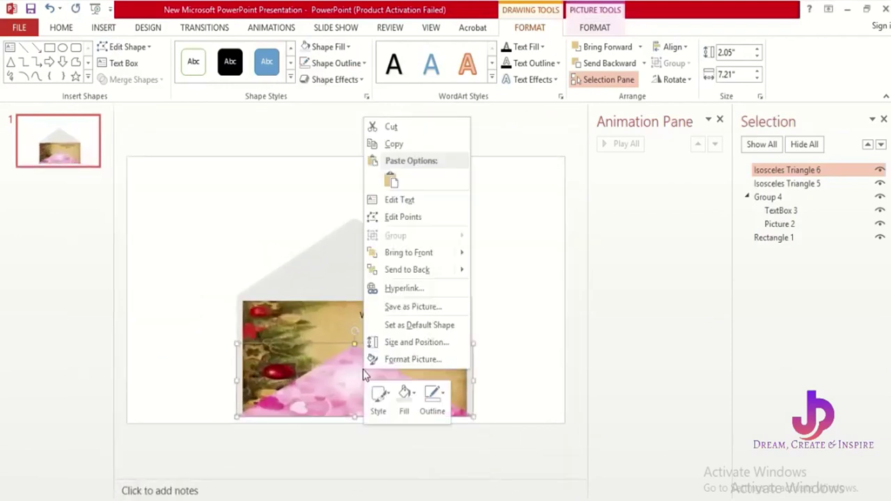
left_click(396, 145)
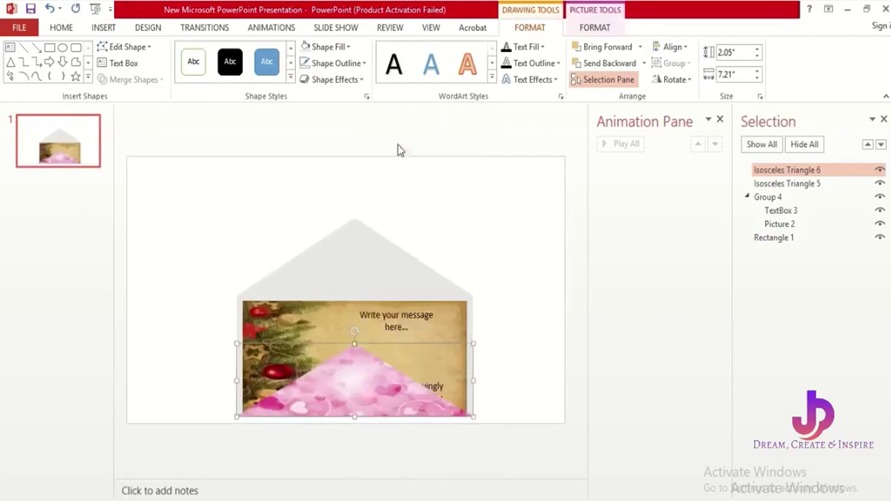
right_click(310, 318)
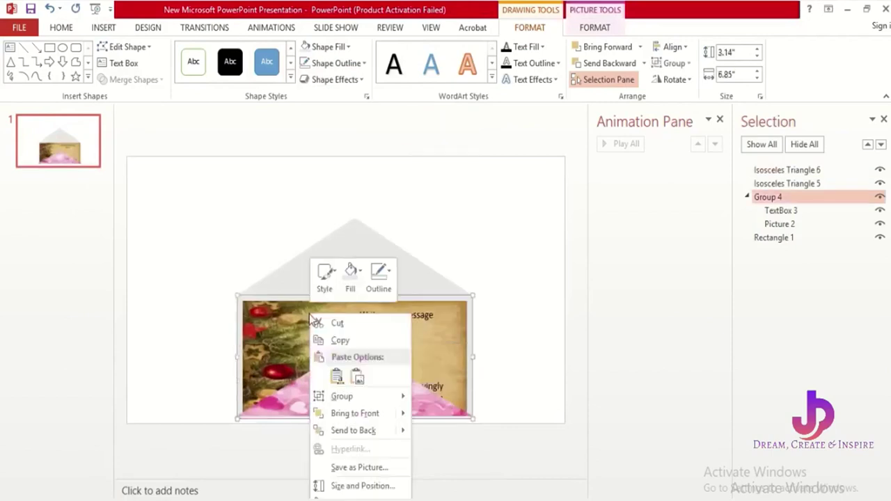
left_click(356, 378)
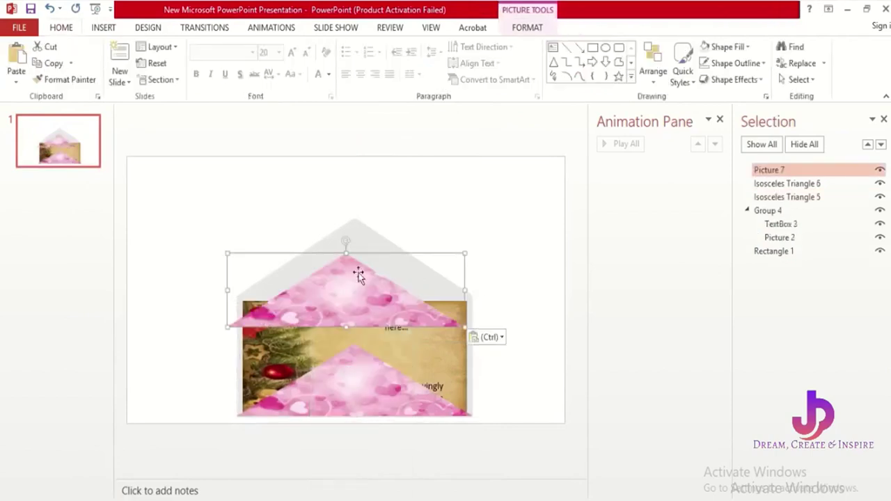
- Flip the copy vertically and position it over the card, shortening it slightly
left_click(510, 28)
left_click(700, 80)
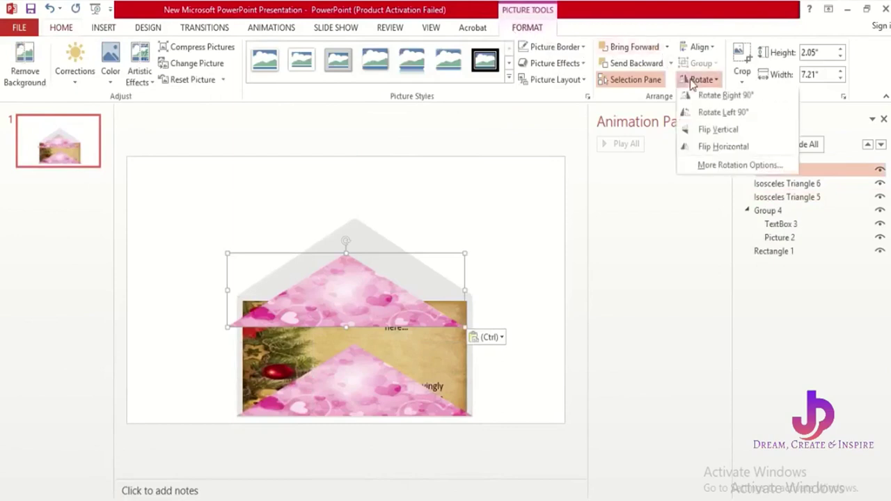
left_click(702, 138)
mouse_move(328, 300)
left_mouse_down()
mouse_move(335, 350)
mouse_move(335, 339)
left_mouse_up()
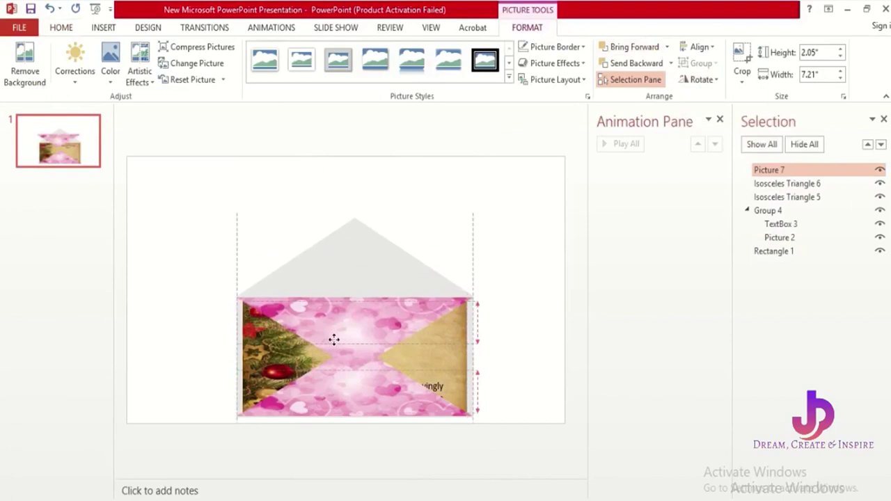
left_click_drag(334, 339, 335, 339)
left_click_drag(354, 371, 354, 364)
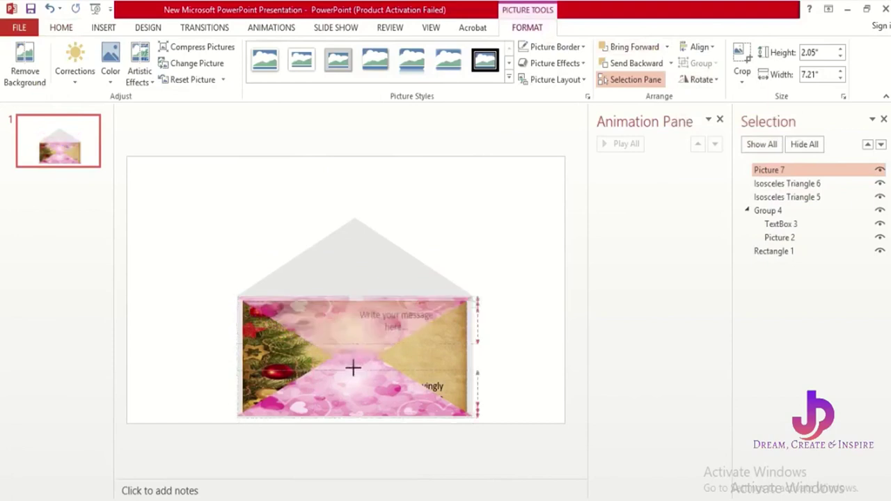
- Shorten the Isosceles Triangle 6 flap to 1.79" so it meets its flipped twin at the centre
left_click(364, 360)
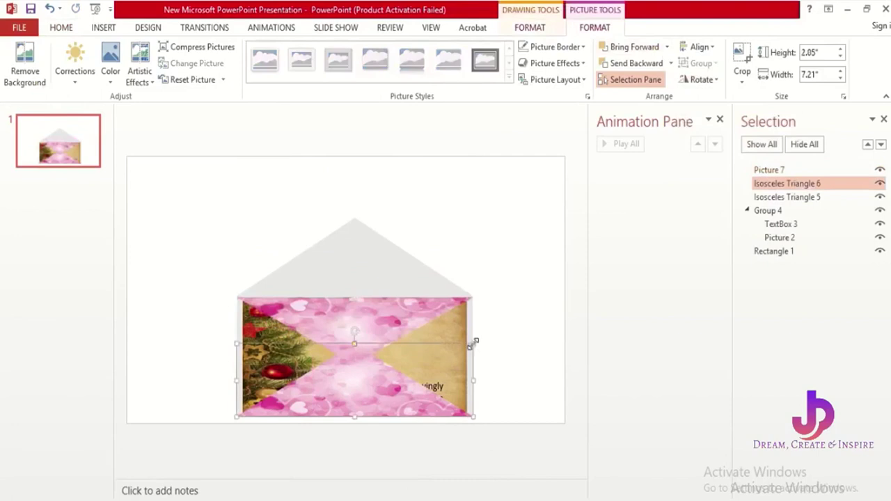
left_click_drag(472, 342, 473, 352)
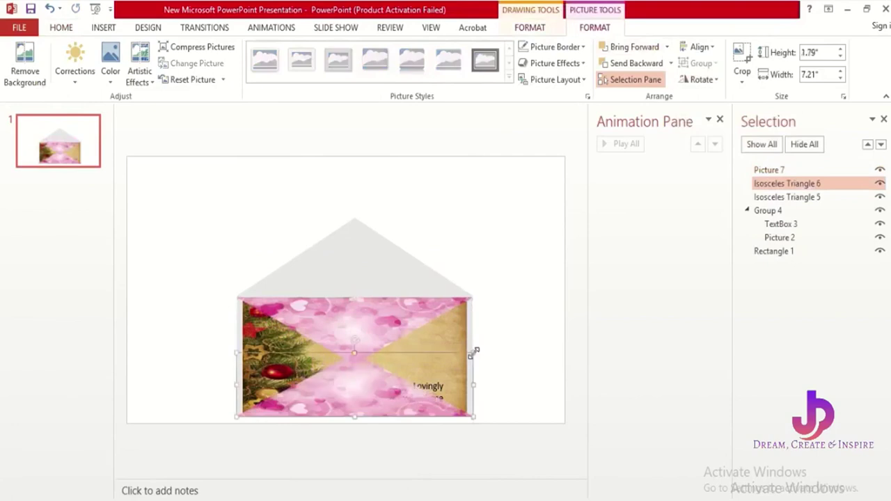
left_click(433, 341)
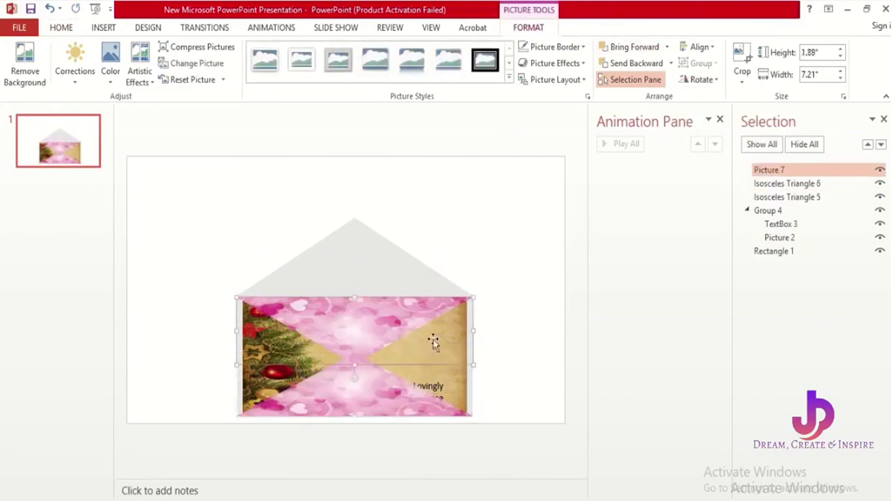
left_click(444, 379)
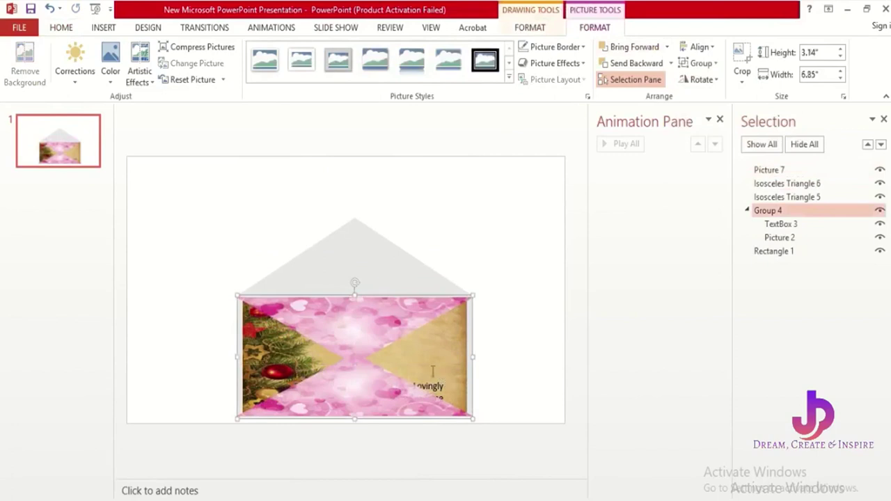
left_click(374, 335)
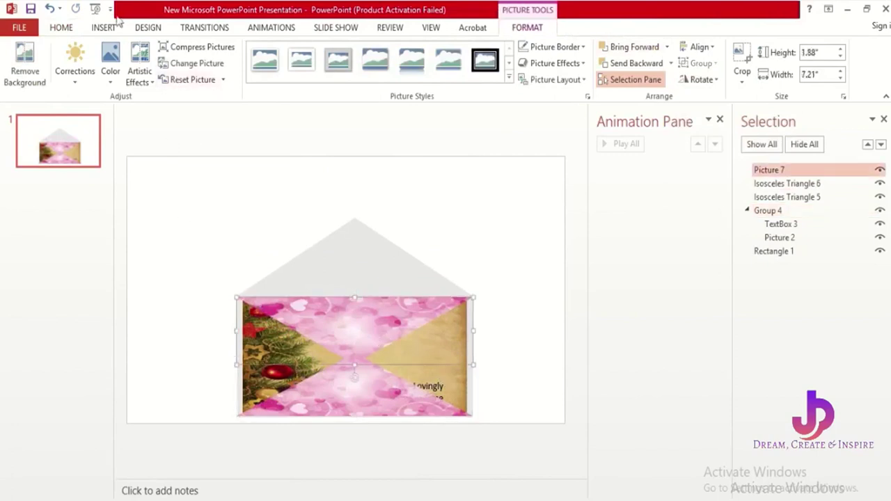
left_click(103, 28)
- Draw an isosceles triangle, rotate it left 90°, and remove its outline
left_click(223, 66)
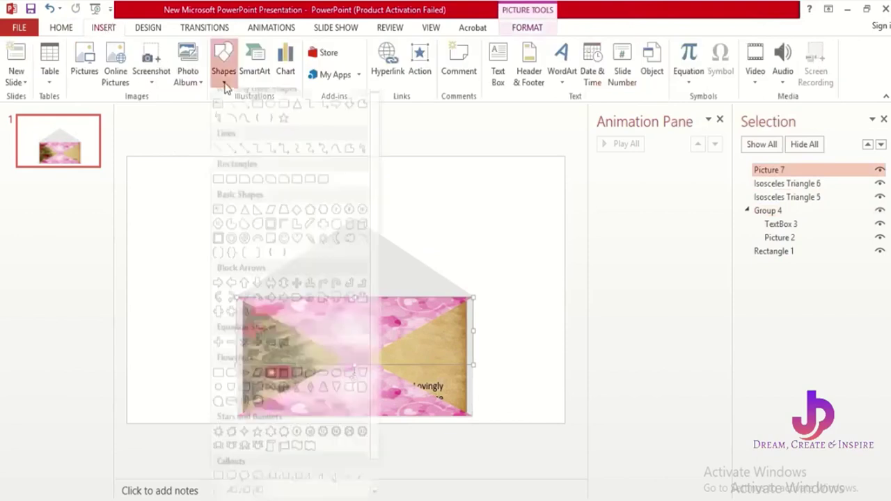
left_click(293, 113)
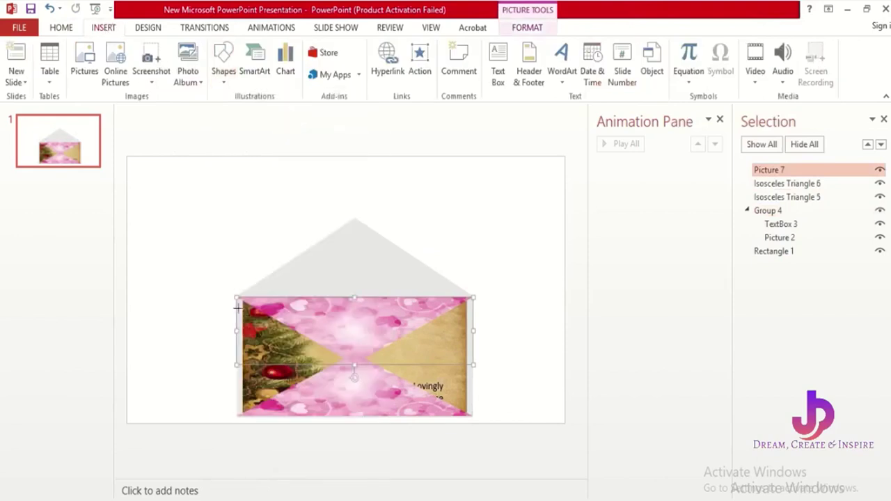
left_click_drag(188, 226, 284, 281)
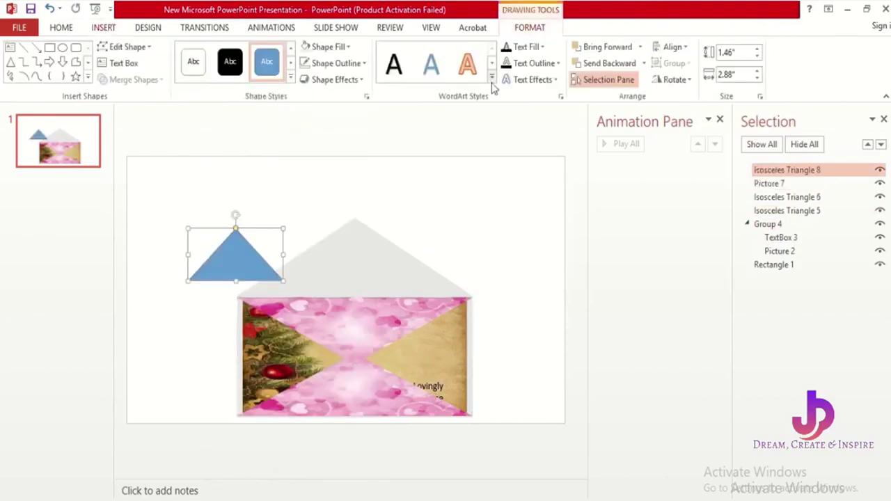
left_click(664, 80)
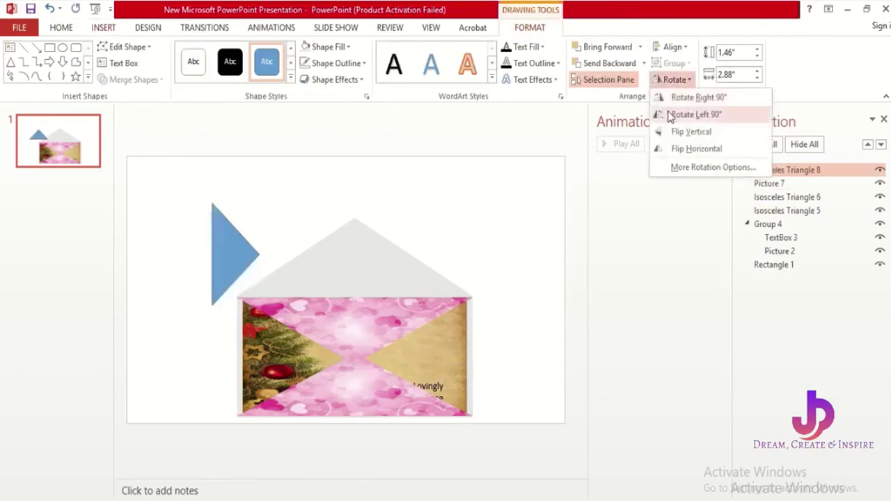
left_click(669, 115)
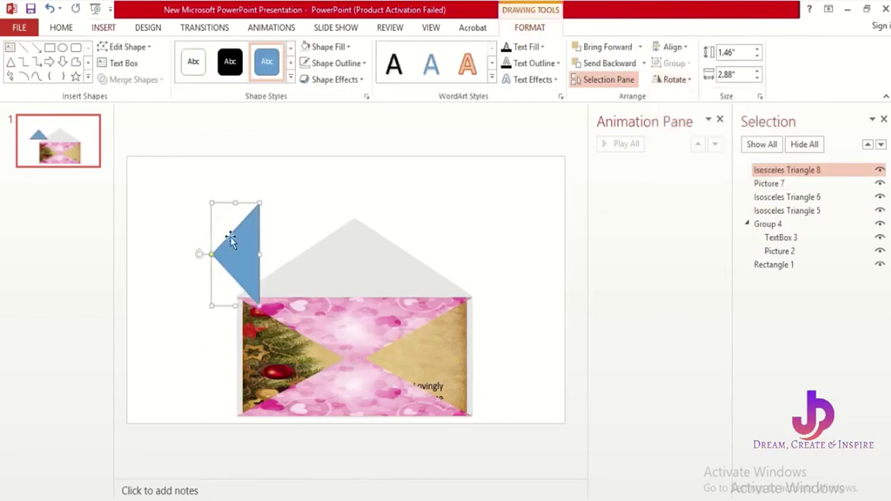
left_click(337, 63)
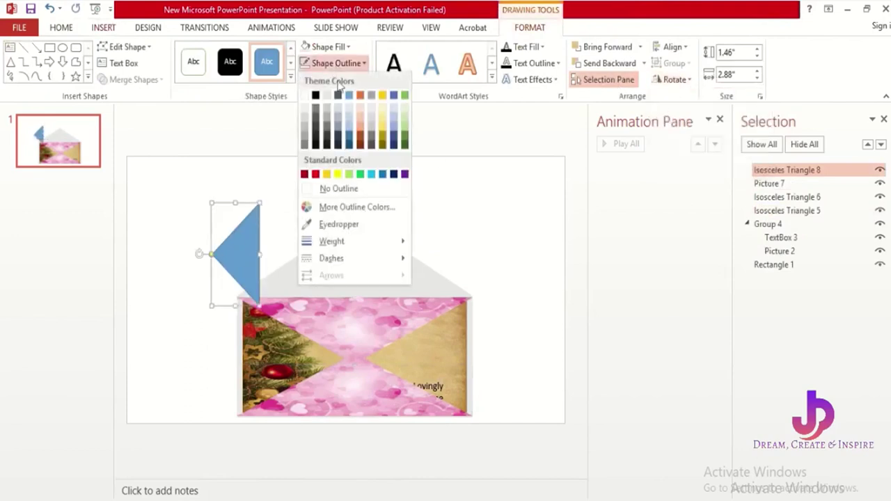
left_click(327, 189)
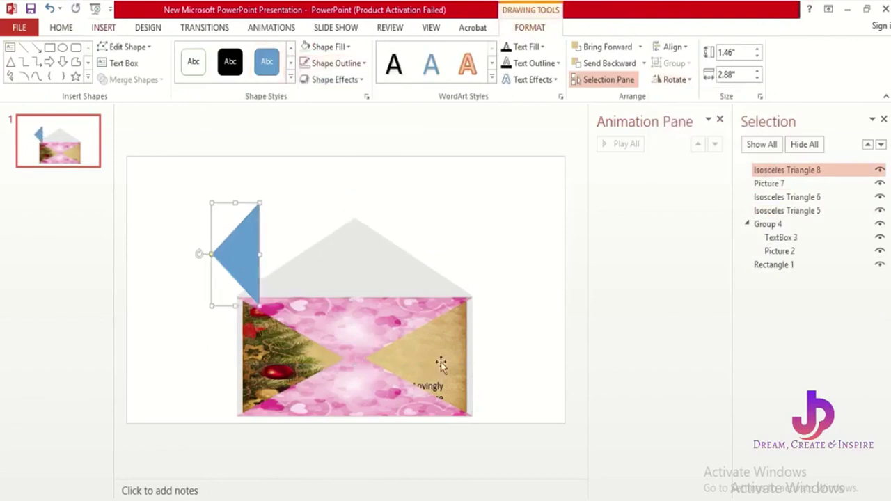
- Move the triangle onto the envelope's right half and resize it to about 3.26" × 3.35"
left_click_drag(243, 247, 453, 341)
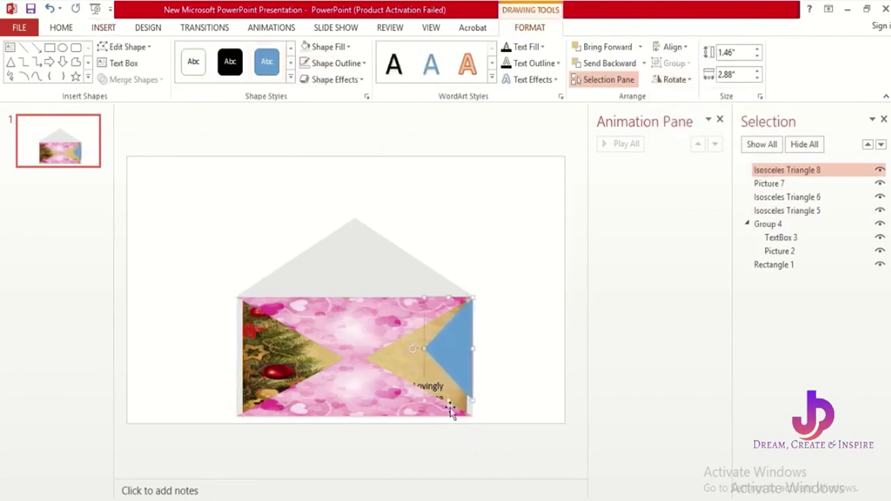
left_click_drag(447, 399, 449, 415)
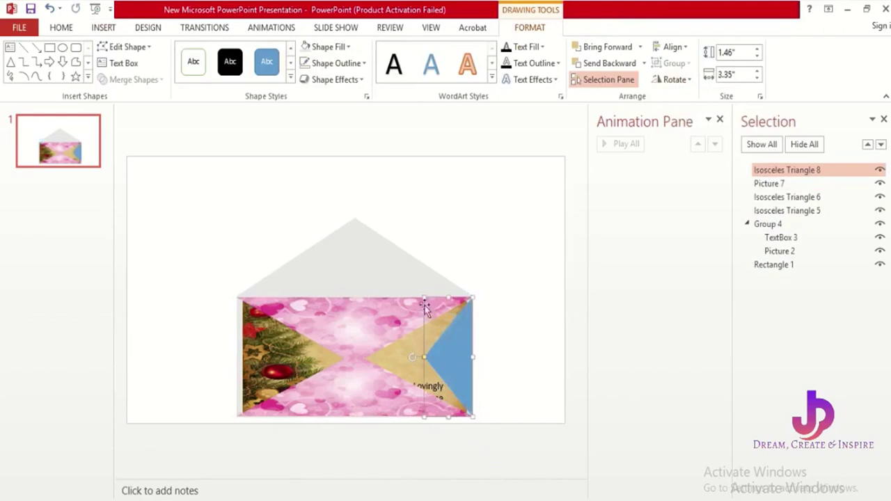
left_click_drag(423, 296, 366, 301)
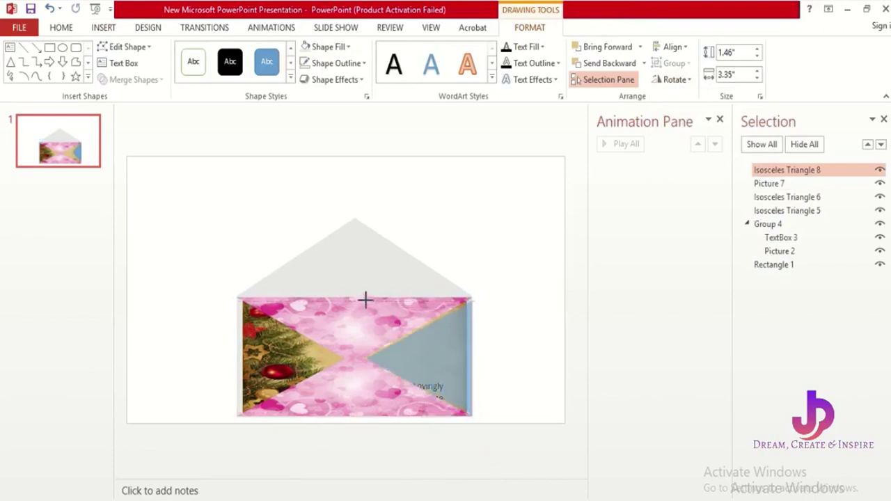
left_click_drag(365, 299, 364, 298)
left_click_drag(364, 298, 365, 298)
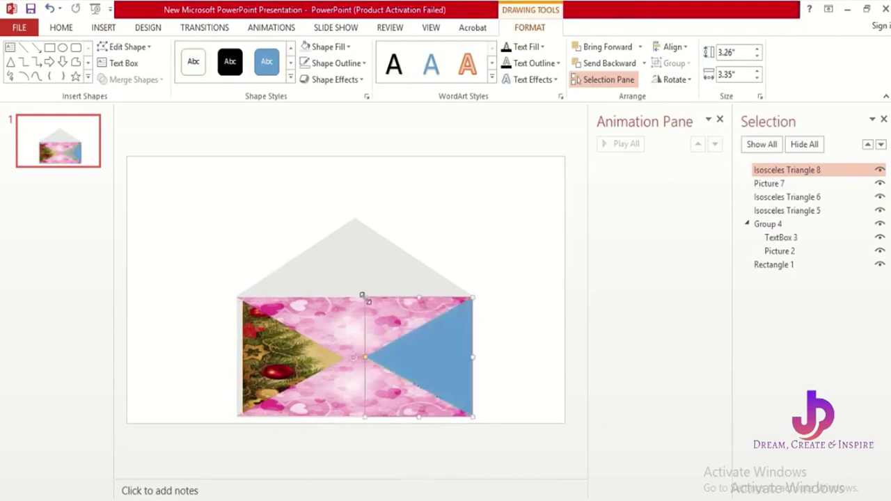
- Give Isosceles Triangle 8 the pink hearts picture fill through Format Shape
right_click(457, 369)
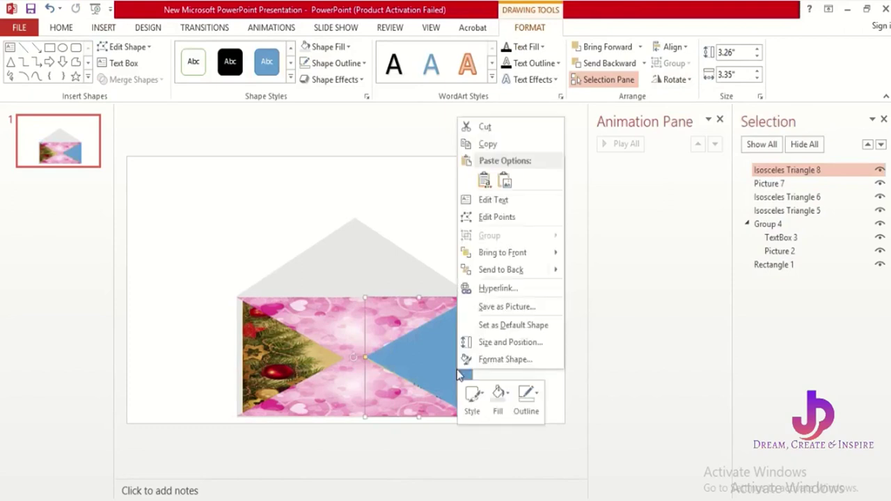
left_click(479, 360)
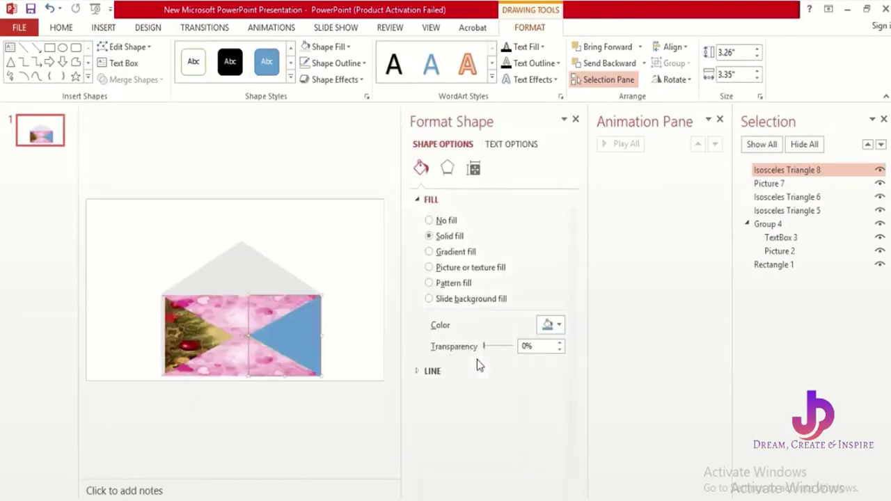
left_click(485, 270)
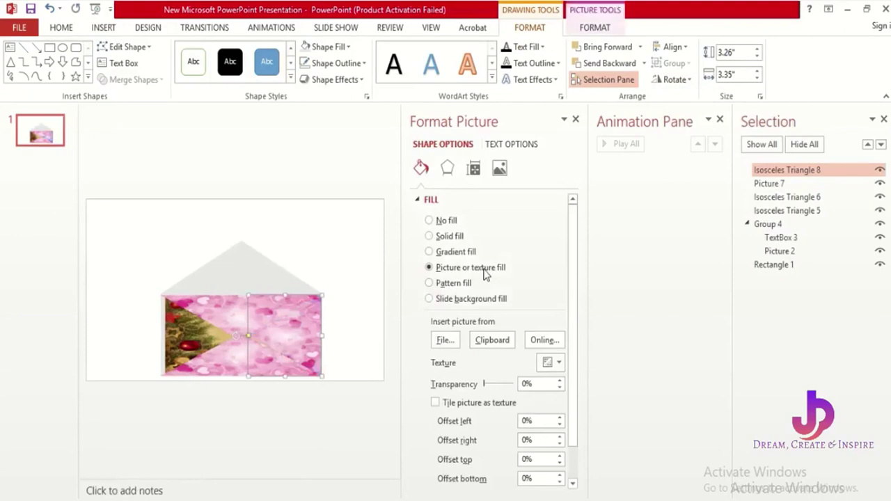
left_click(576, 121)
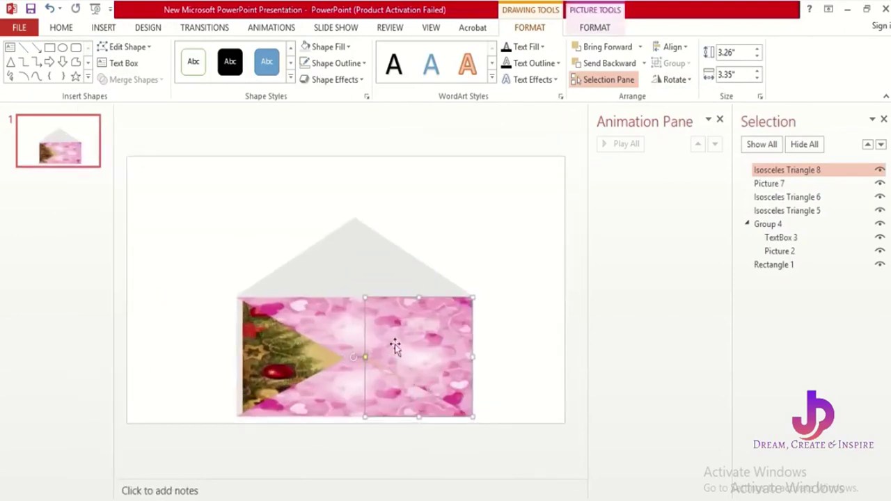
- Nudge the right flap and slightly enlarge Isosceles Triangle 6
left_click_drag(401, 358, 402, 357)
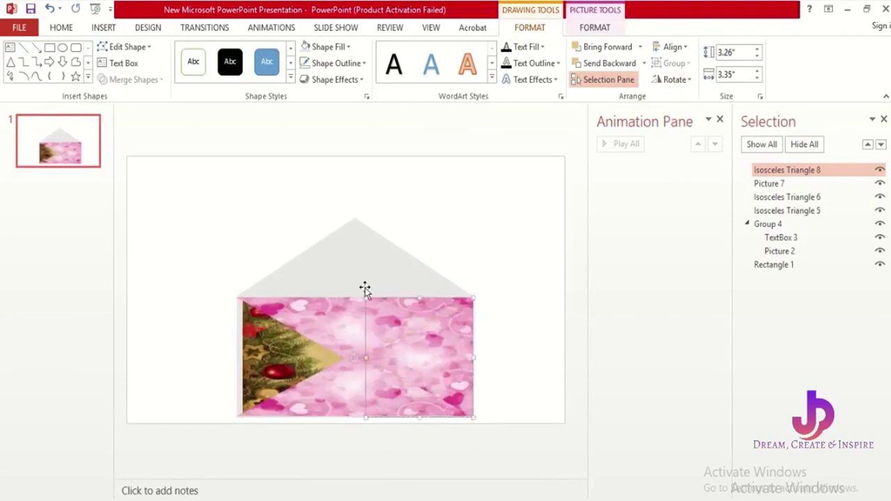
left_click_drag(366, 298, 366, 299)
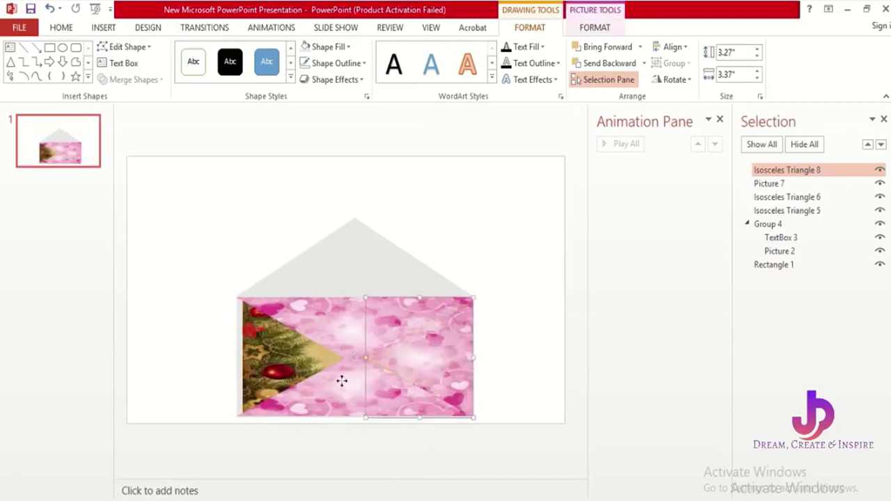
left_click(341, 378)
left_click_drag(469, 357, 471, 353)
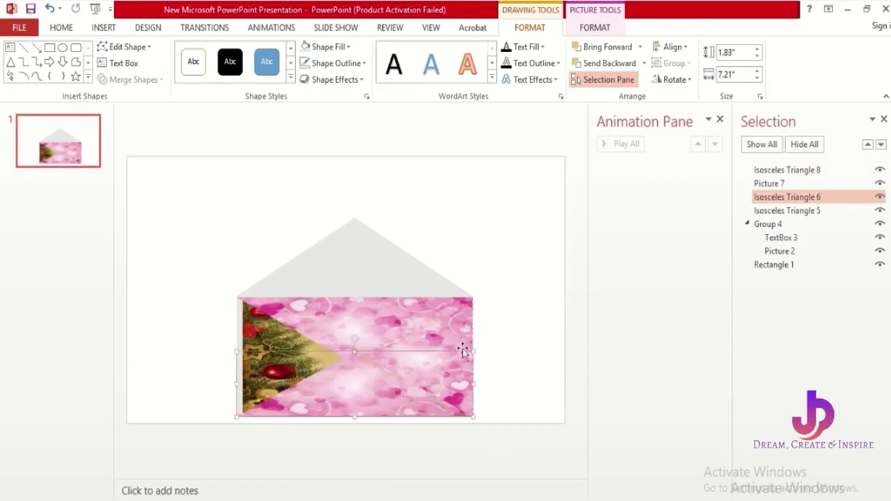
- Widen the right flap, Isosceles Triangle 8, toward the centre to 3.47"
left_click(448, 332)
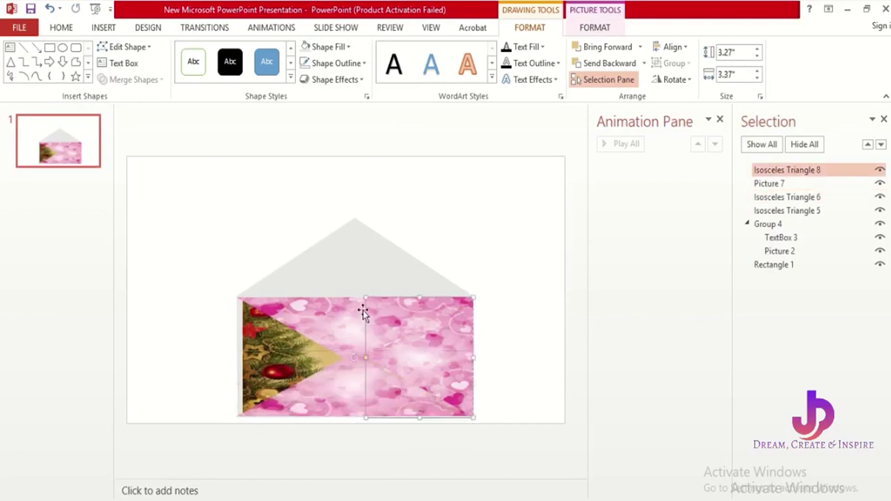
left_click_drag(363, 298, 363, 298)
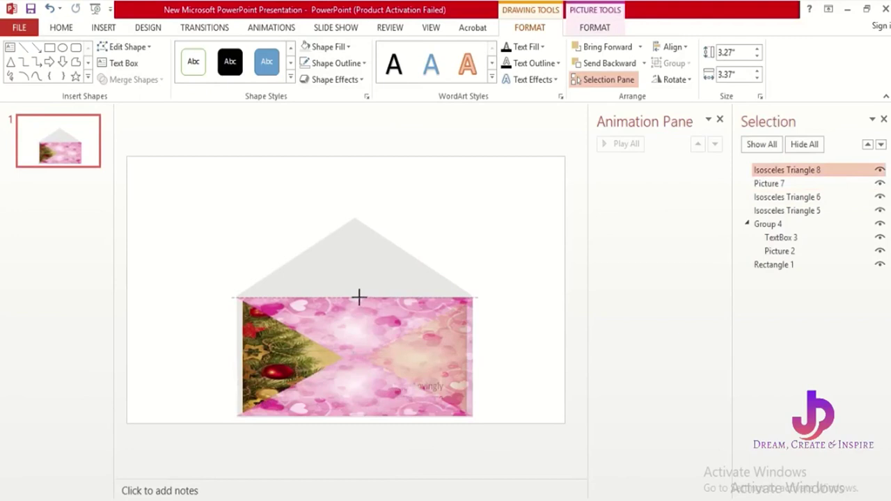
left_click_drag(358, 298, 358, 298)
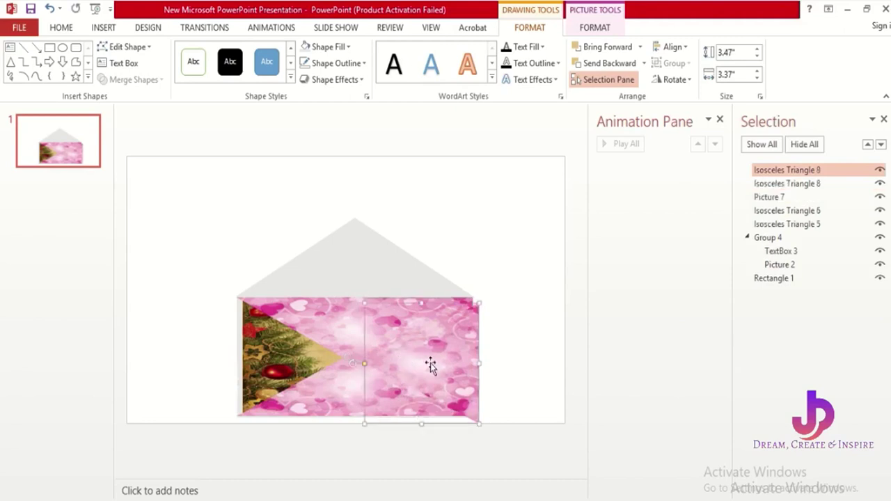
- Drag a copy of the side flap onto the envelope's left half and flip it horizontally
left_click_drag(404, 360, 306, 354, "ctrl")
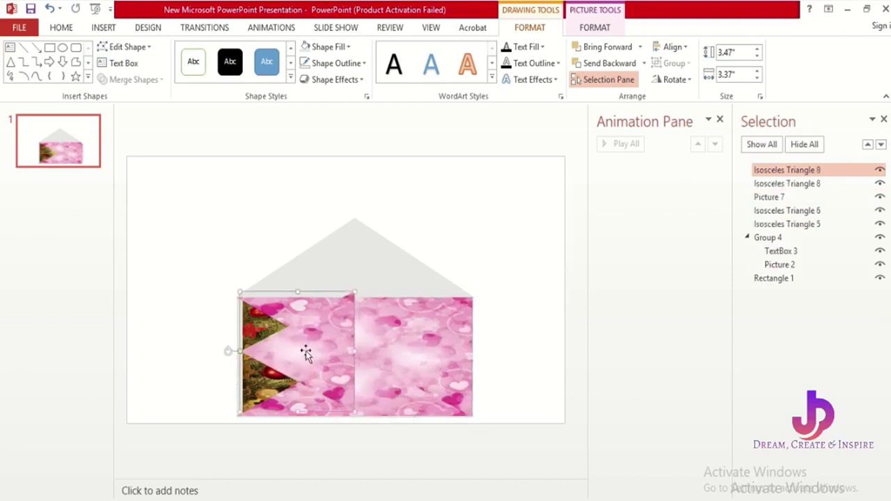
left_click(674, 80)
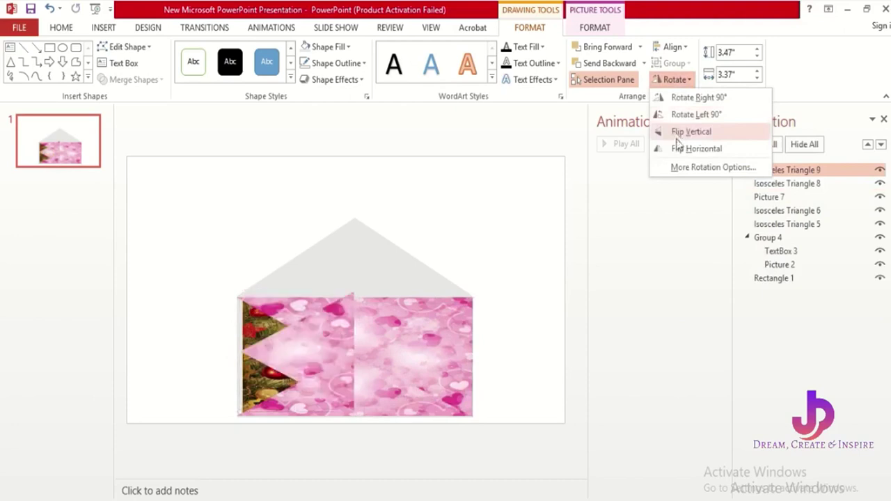
left_click(681, 149)
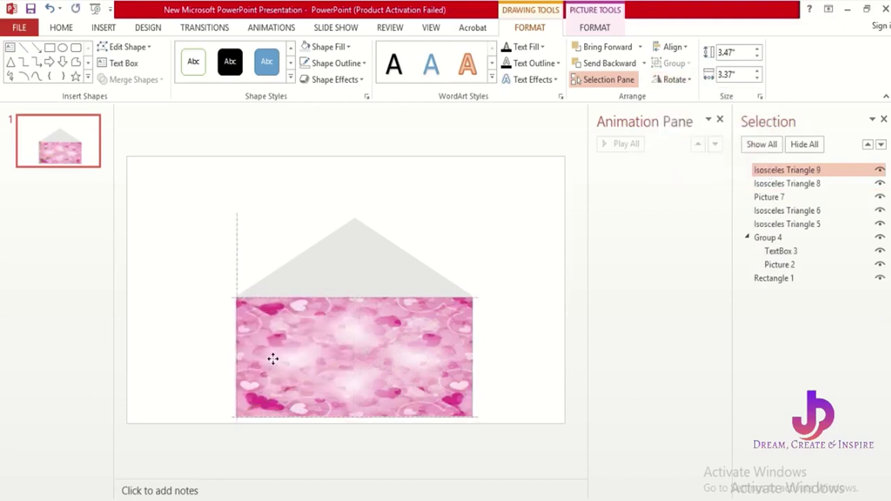
- Select the envelope front picture, Picture 7
left_click(273, 358)
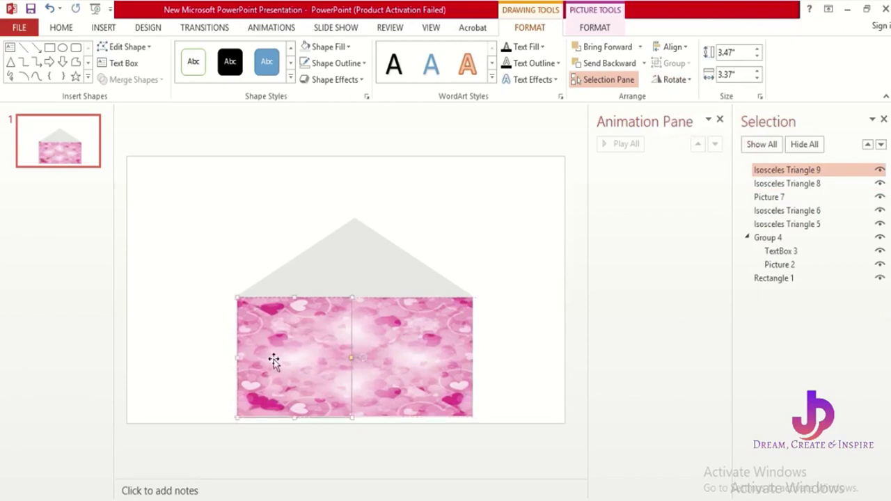
left_click(478, 264)
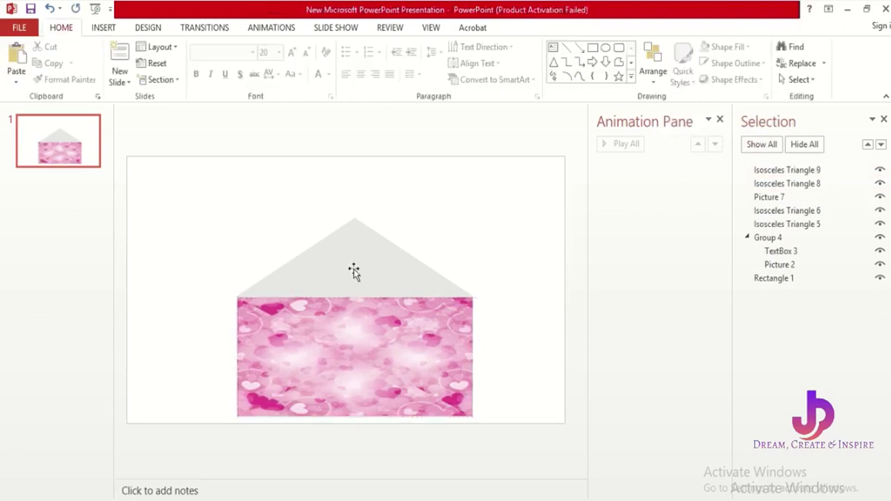
left_click(353, 315)
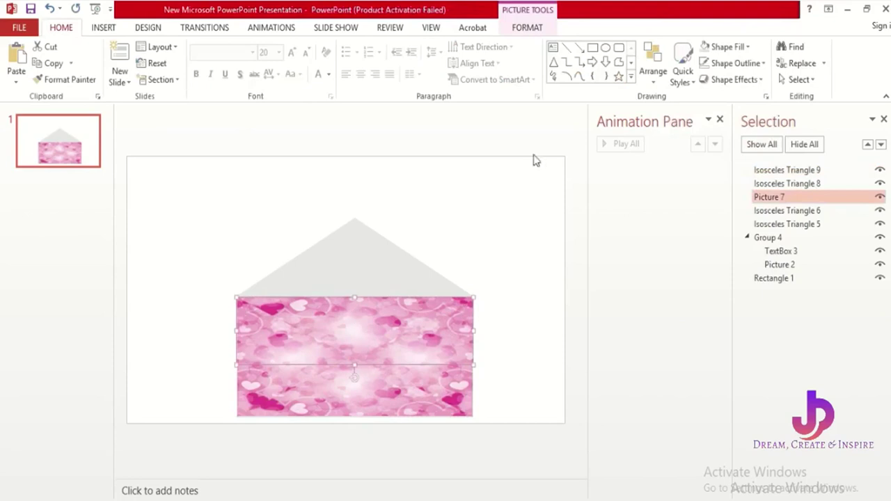
- Add the Collapse exit effect to Picture 7 with direction To Top
left_click(284, 33)
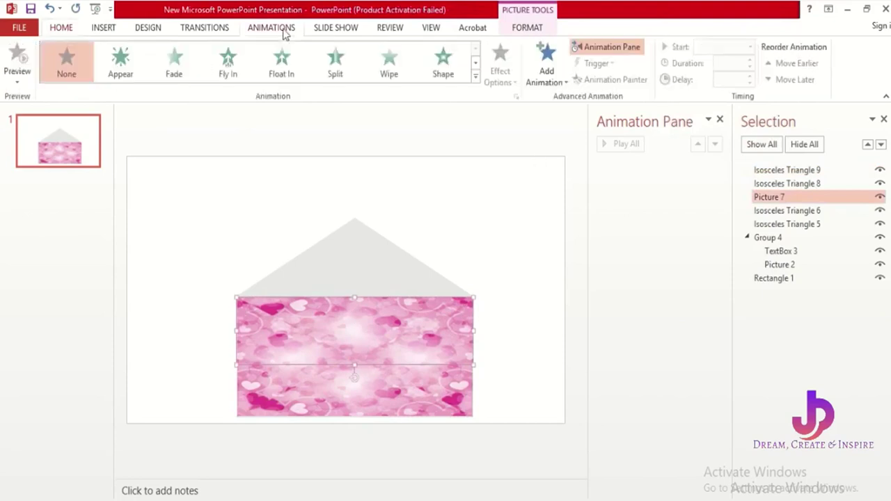
left_click(537, 81)
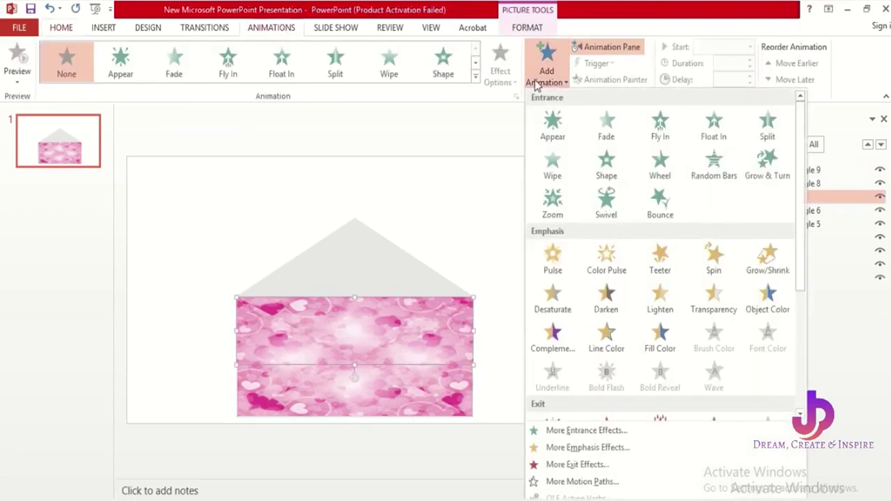
left_click(590, 465)
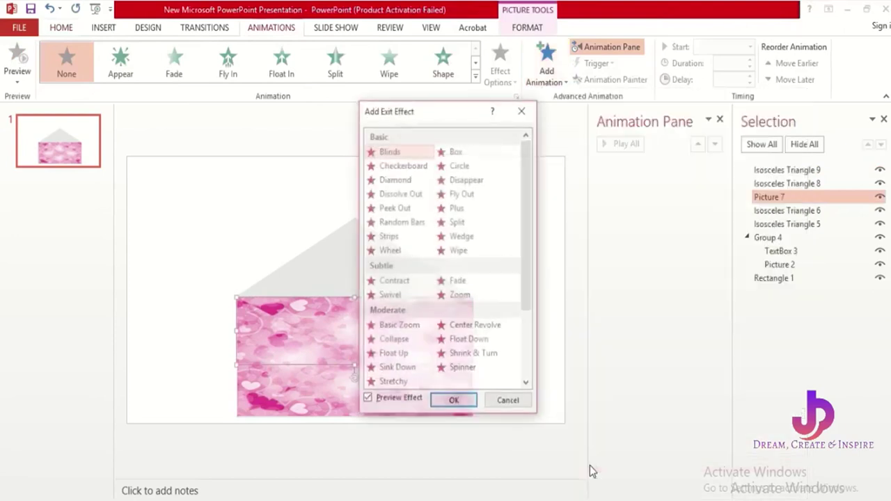
left_click(396, 343)
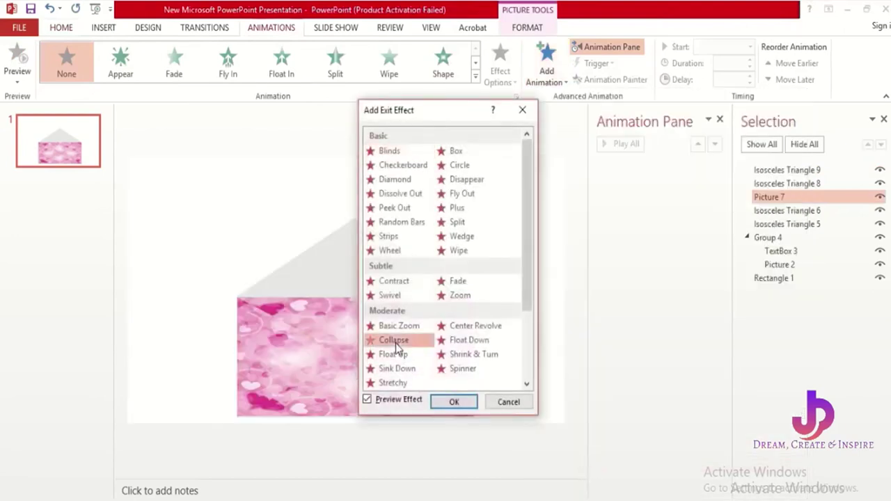
left_click(453, 404)
left_click(501, 78)
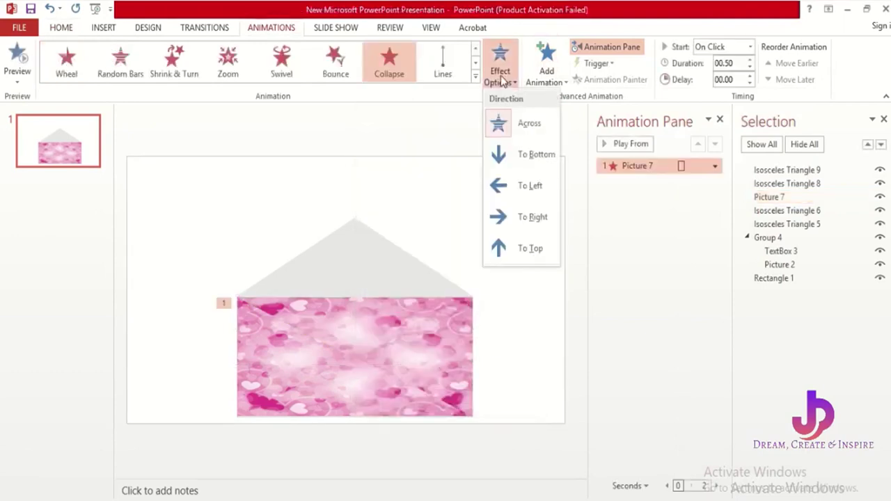
left_click(529, 248)
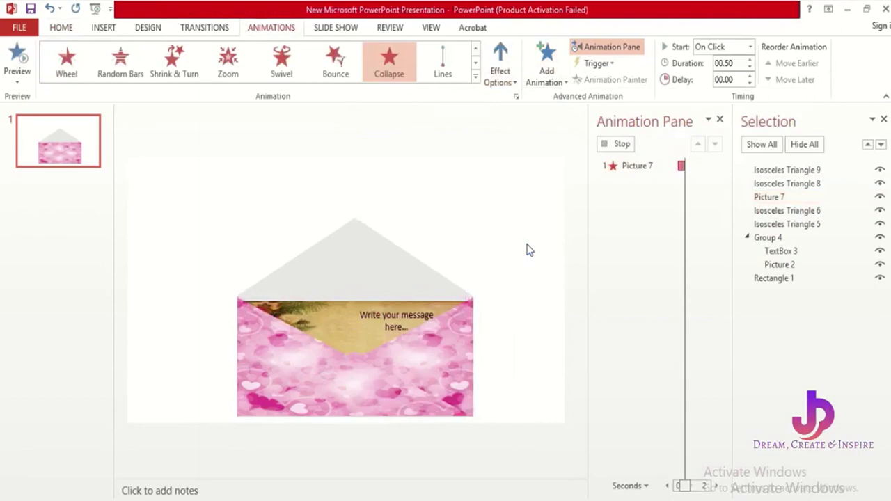
- Give Isosceles Triangle 5 a Stretch entrance effect coming From Bottom
left_click(381, 259)
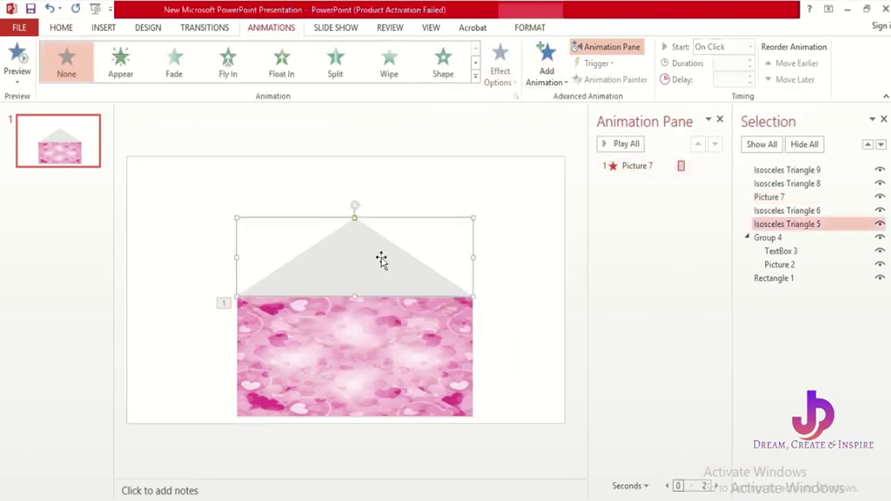
left_click(548, 83)
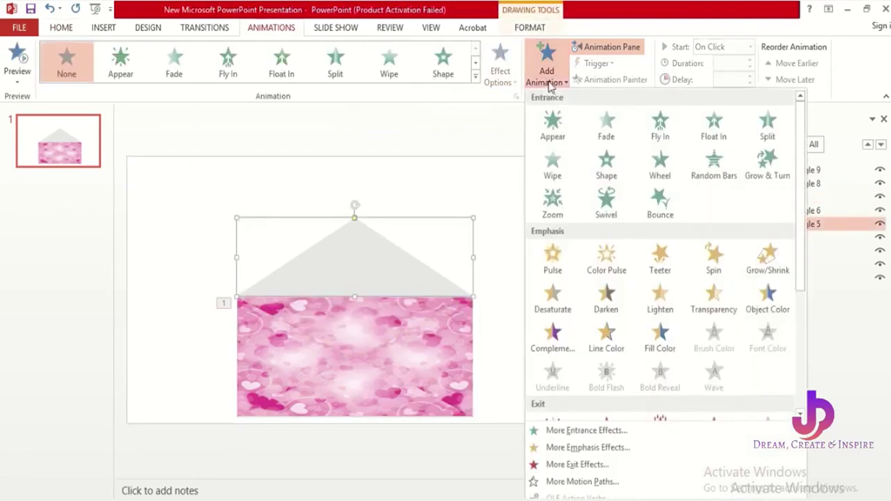
left_click(582, 431)
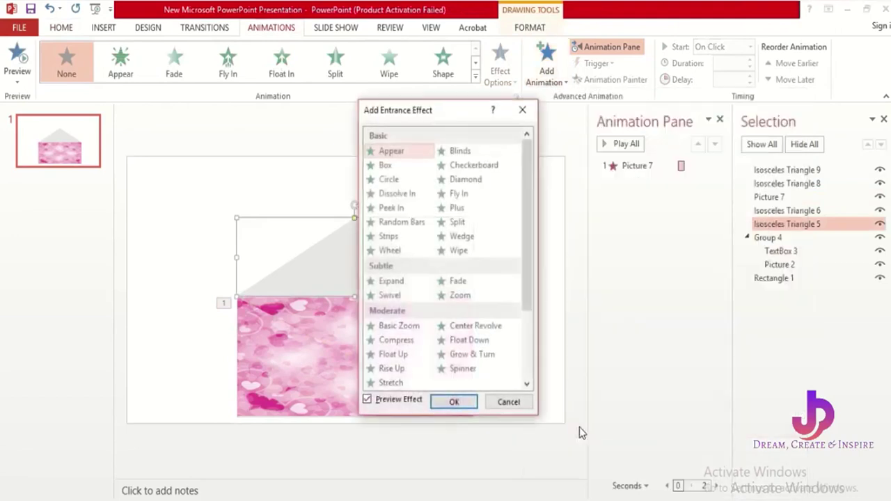
left_click(391, 382)
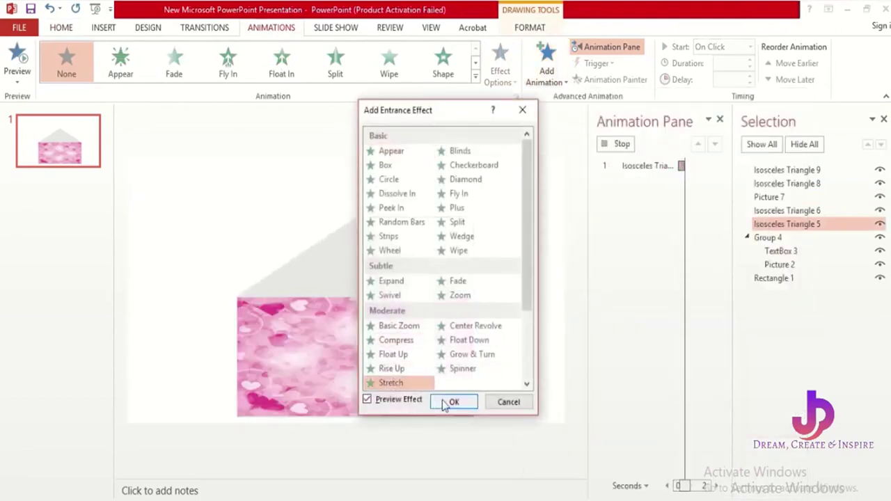
left_click(451, 402)
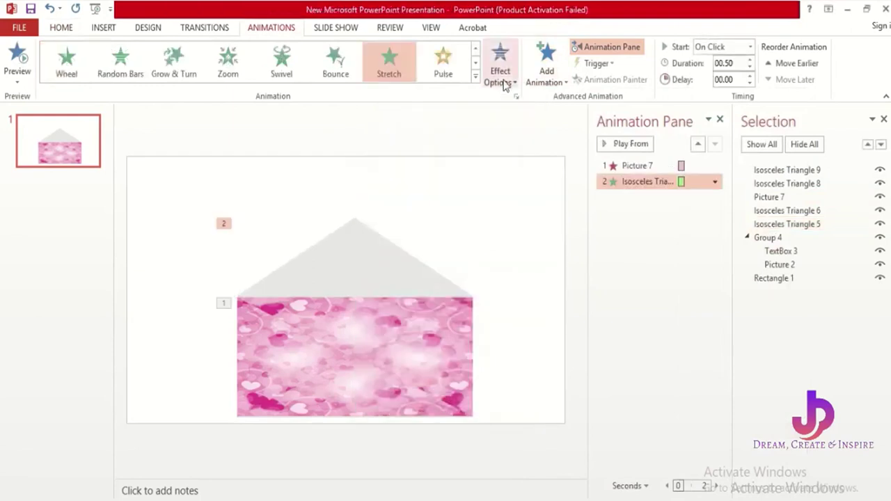
left_click(506, 83)
left_click(521, 160)
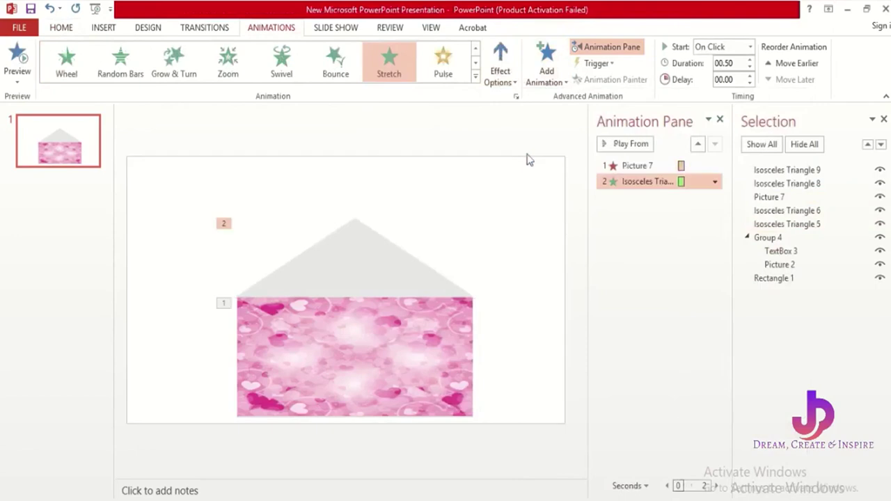
- Add a Lines motion path to Group 4 and drag its end point up above the envelope
left_click(767, 238)
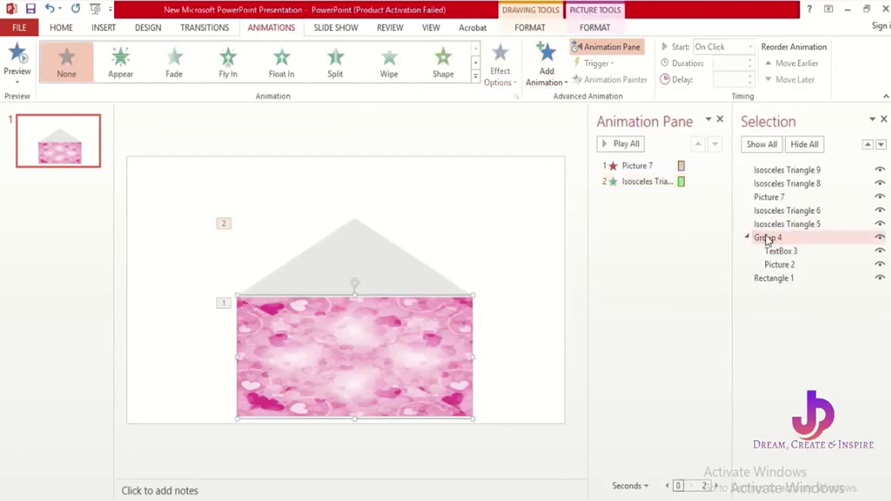
left_click(549, 73)
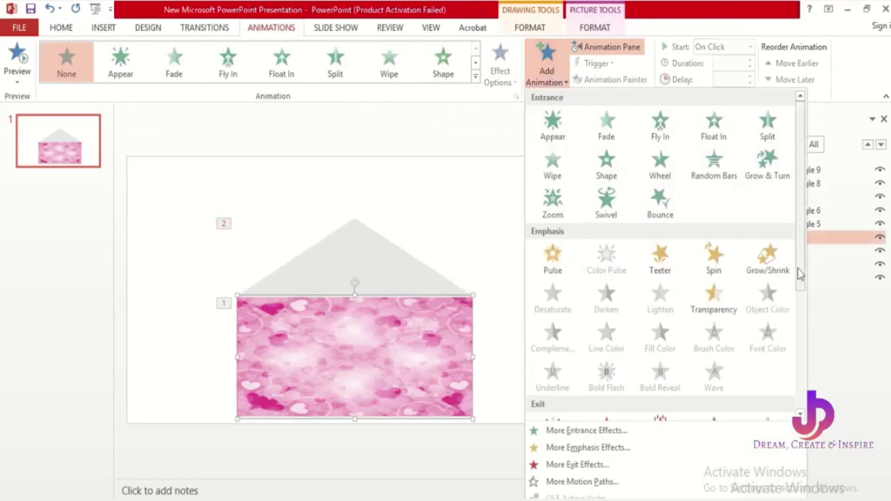
scroll(800, 314, "down", 5)
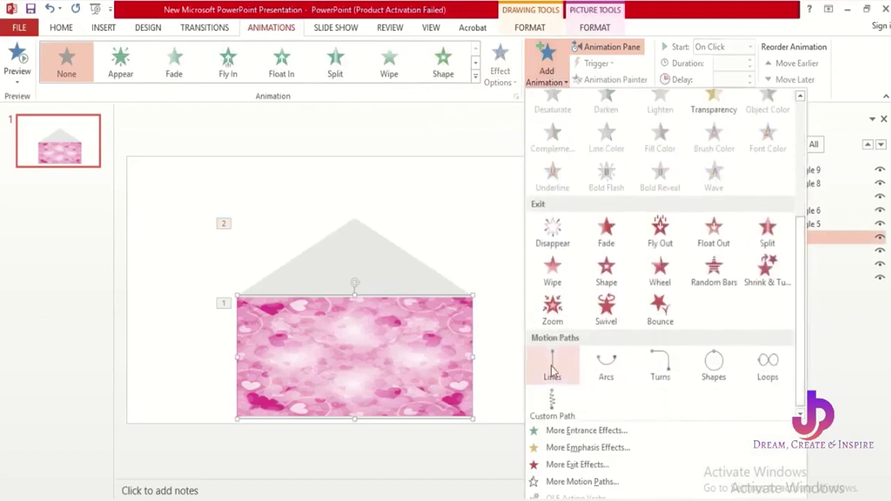
left_click(548, 365)
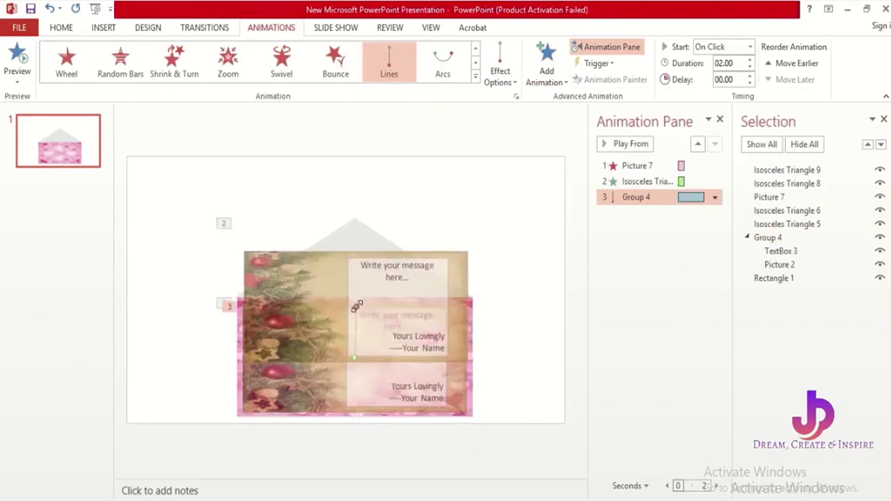
left_click_drag(357, 306, 353, 239)
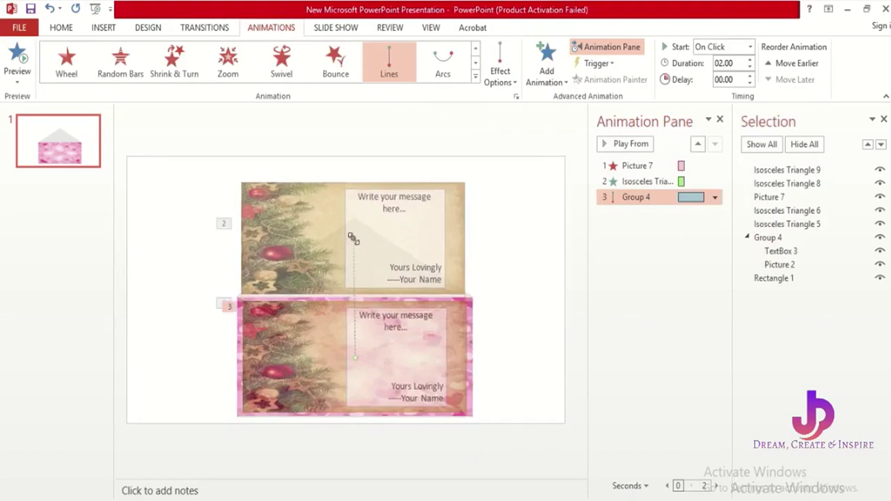
left_click_drag(353, 238, 354, 237)
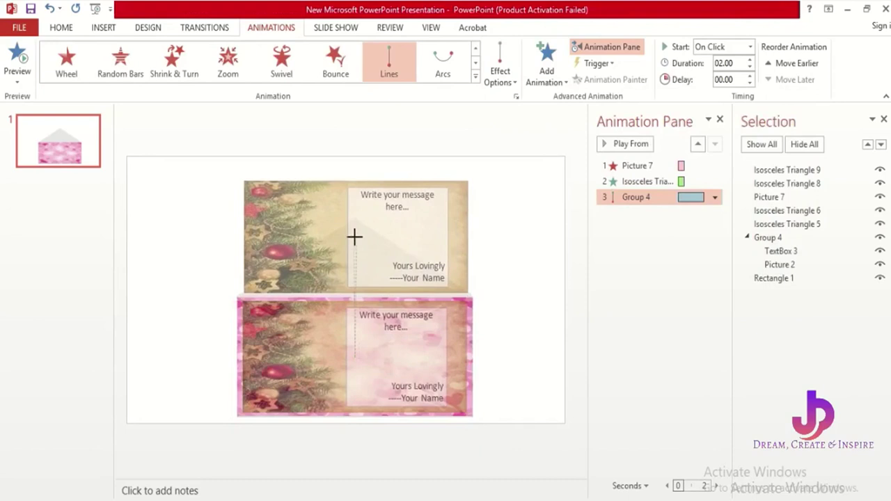
left_click_drag(355, 237, 355, 238)
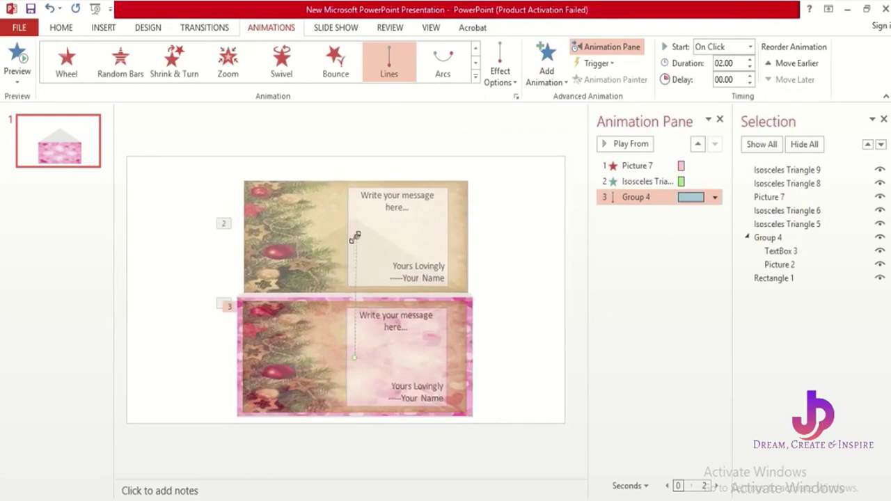
left_click(510, 254)
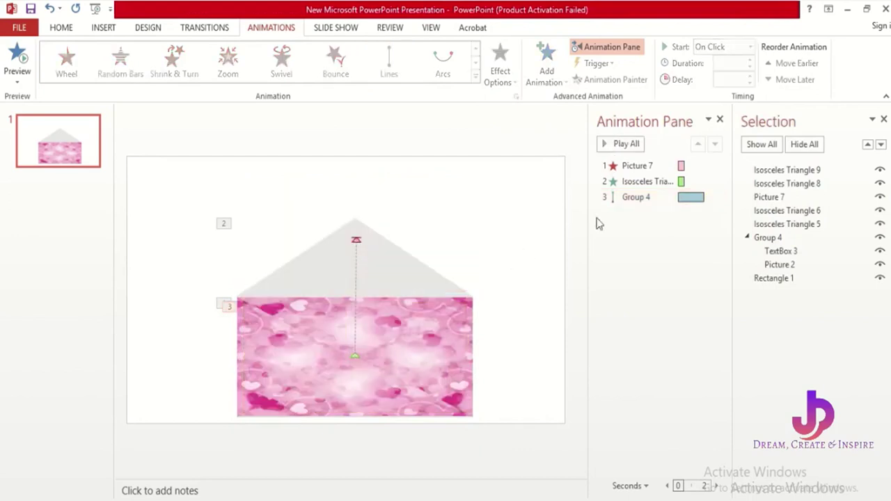
- Preview all of the slide's animations
left_click(625, 198)
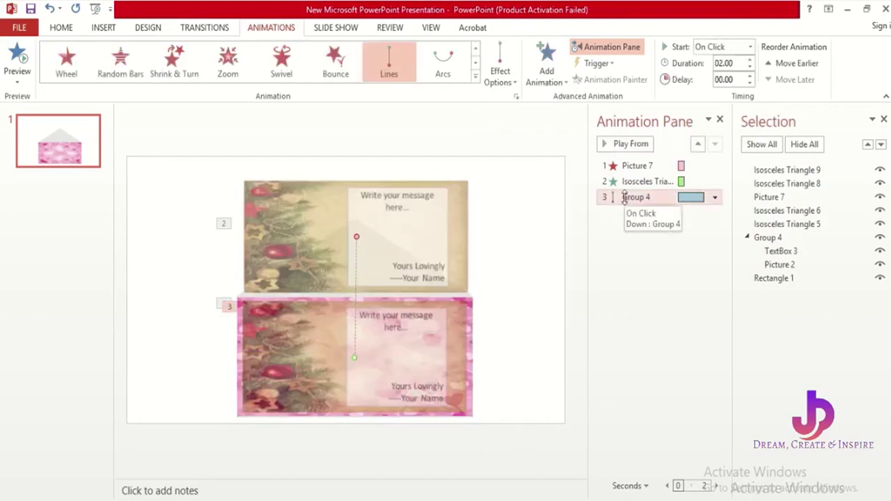
left_click(497, 259)
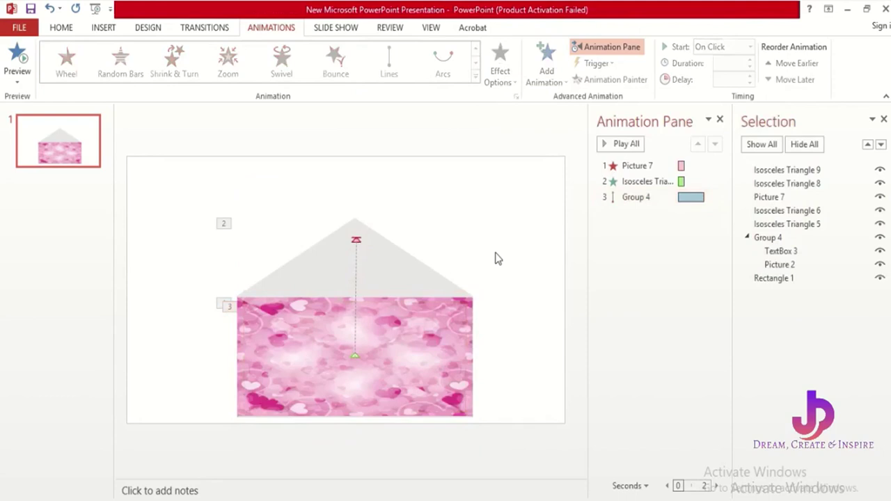
left_click(604, 147)
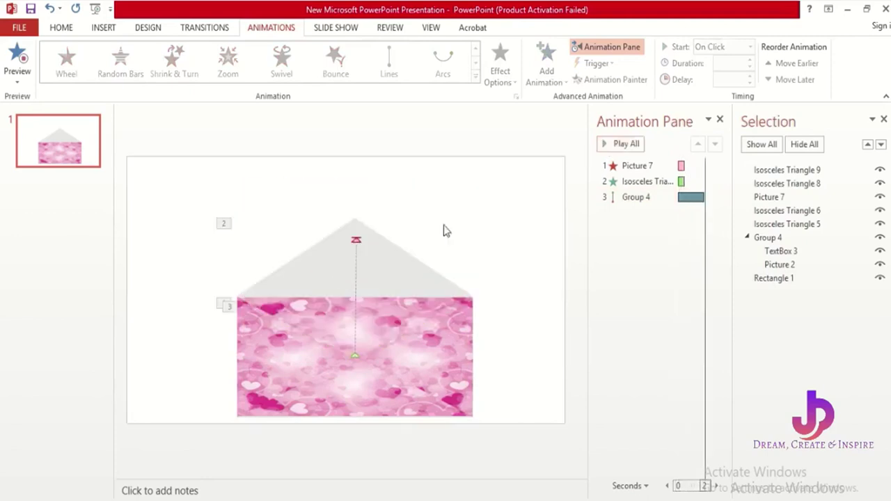
- Send the top flap, Isosceles Triangle 5, to the back of the slide
left_click(384, 255)
right_click(384, 256)
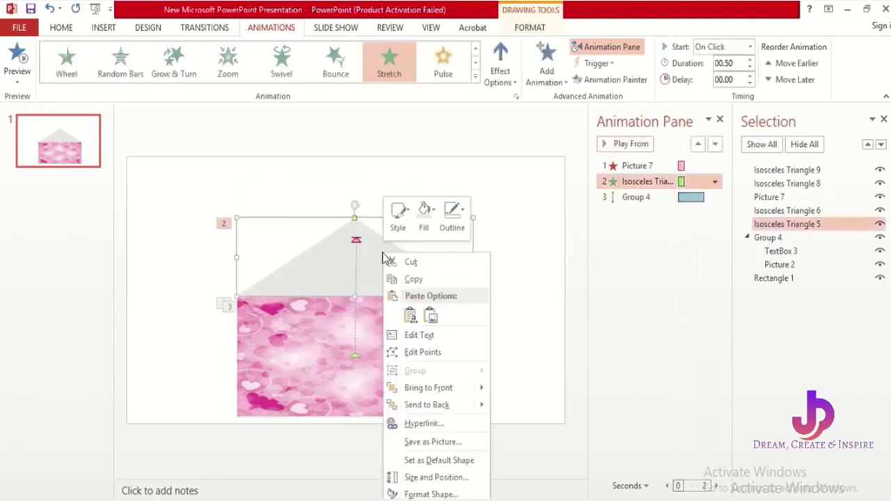
left_click(410, 407)
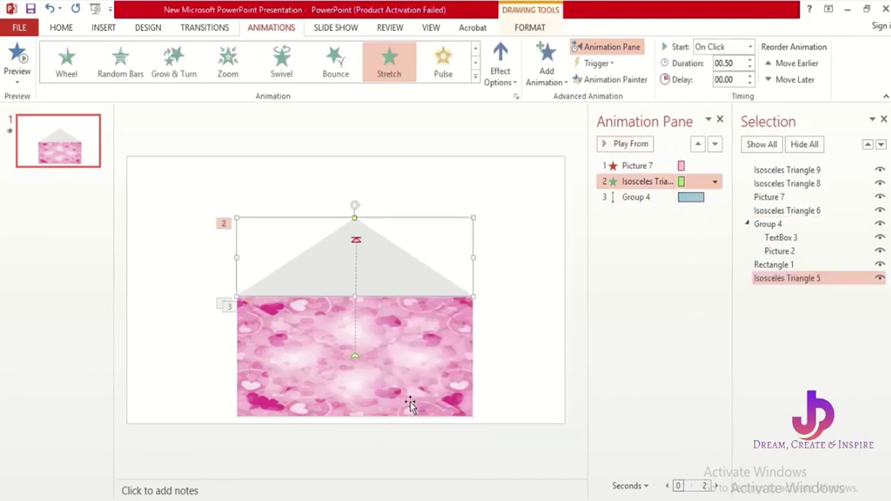
left_click(507, 282)
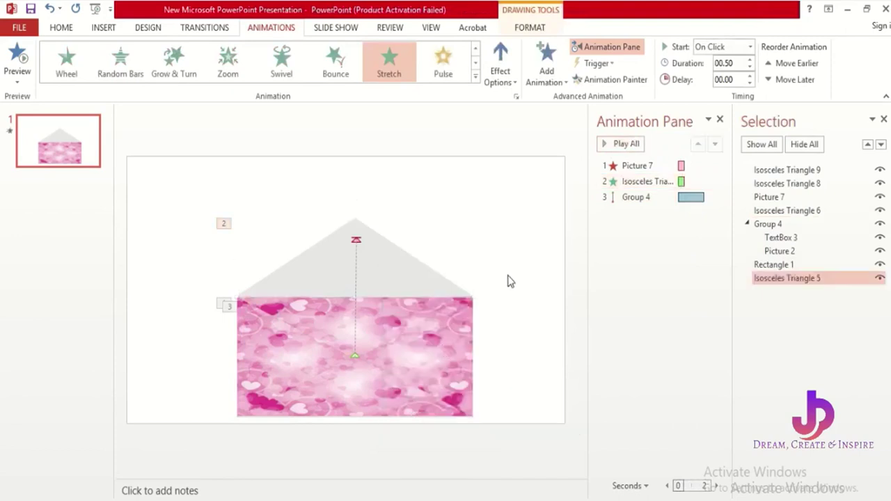
right_click(72, 156)
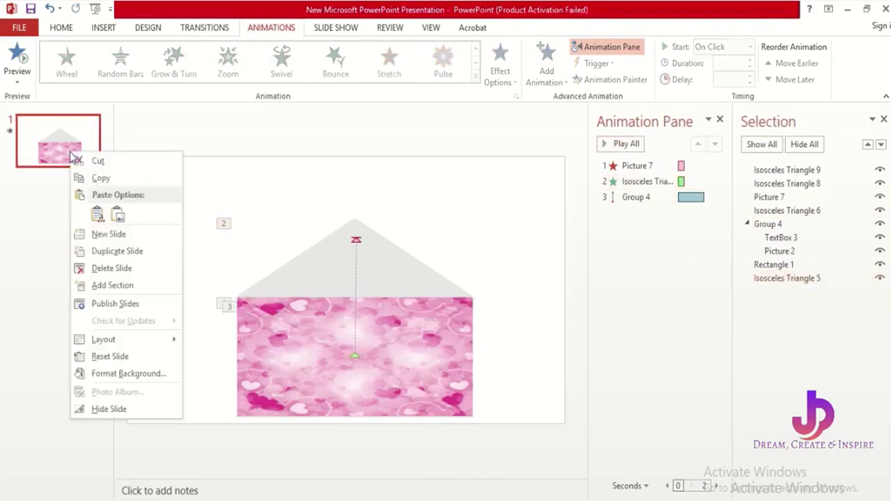
- Duplicate slide 1 and delete all three animations on the new slide 2
left_click(98, 253)
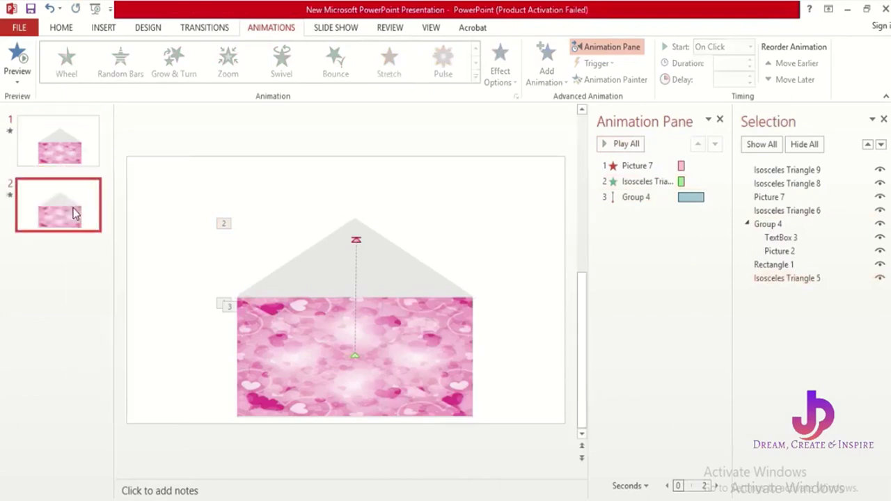
left_click(639, 197)
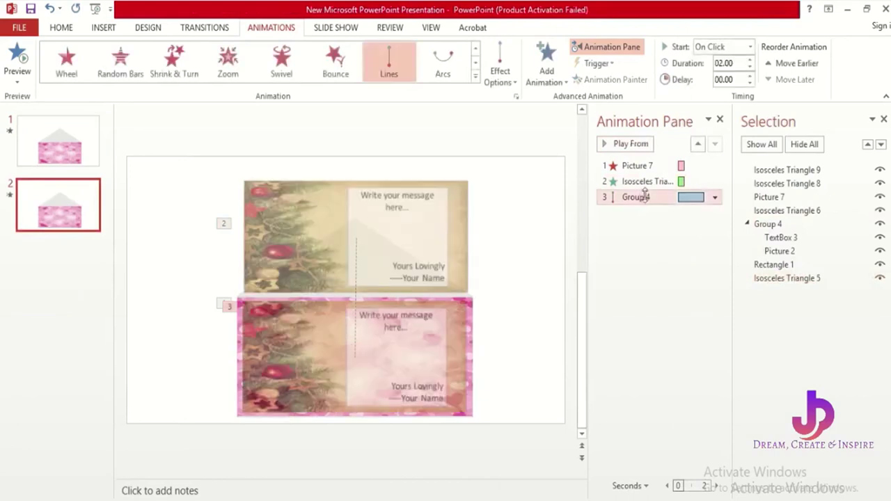
left_click(641, 183, "shift")
left_click(642, 167, "shift")
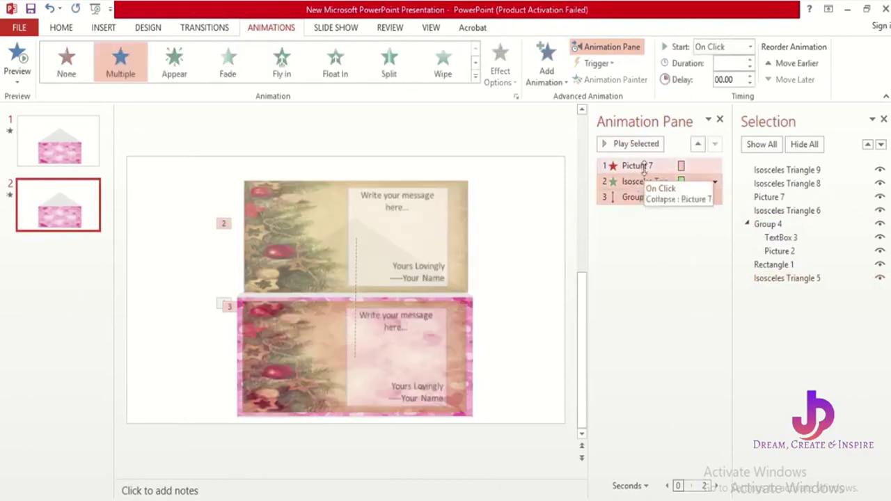
key("Delete")
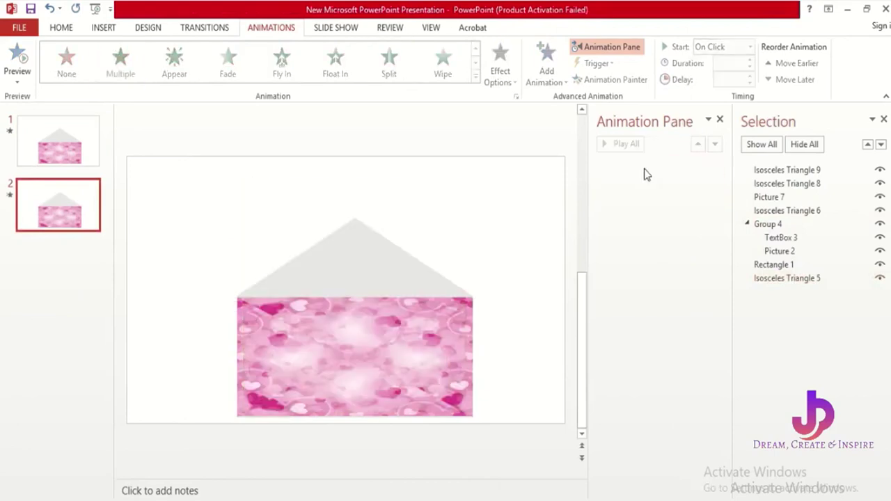
- Delete Picture 7, bring Group 4 to the front, and move the card above the envelope
left_click(390, 308)
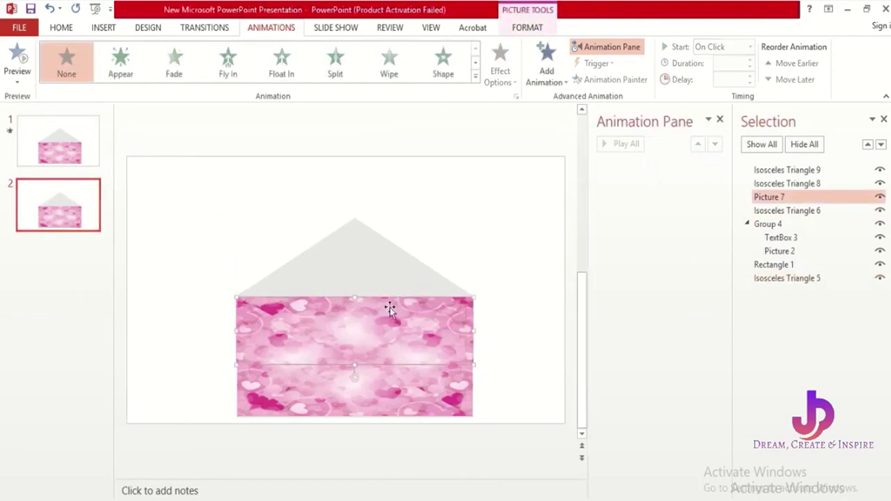
key("Delete")
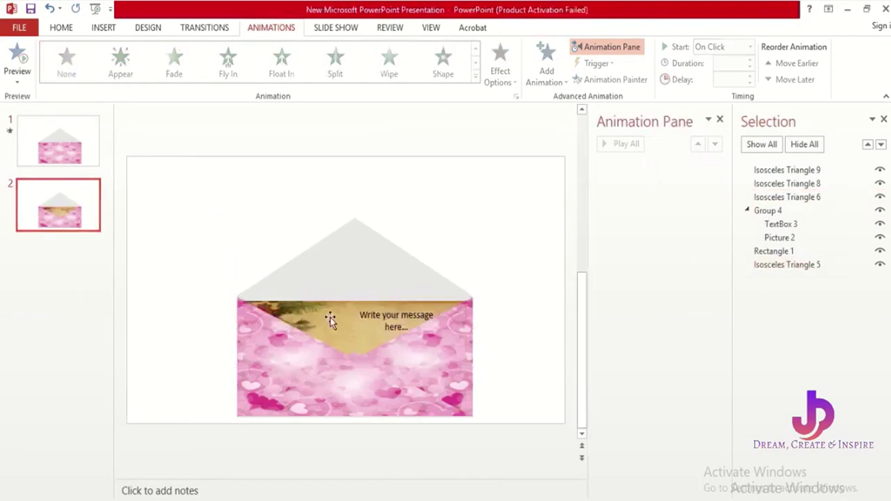
left_click(330, 317)
right_click(330, 318)
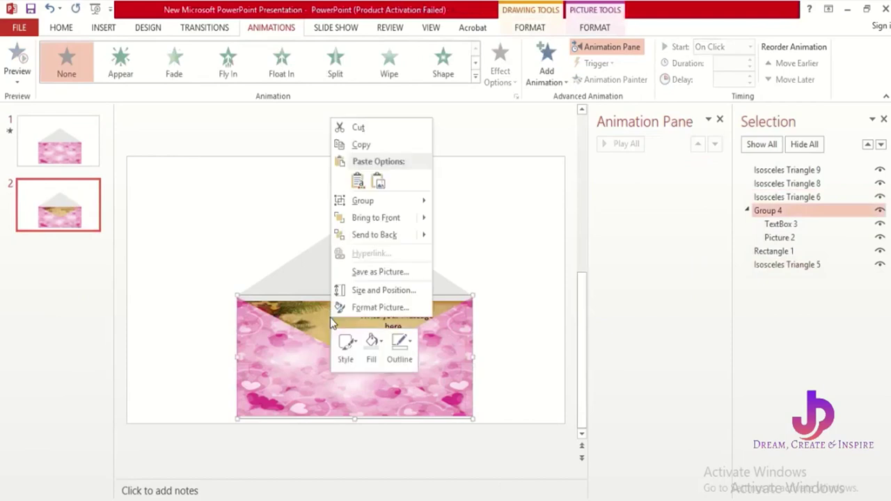
left_click(359, 218)
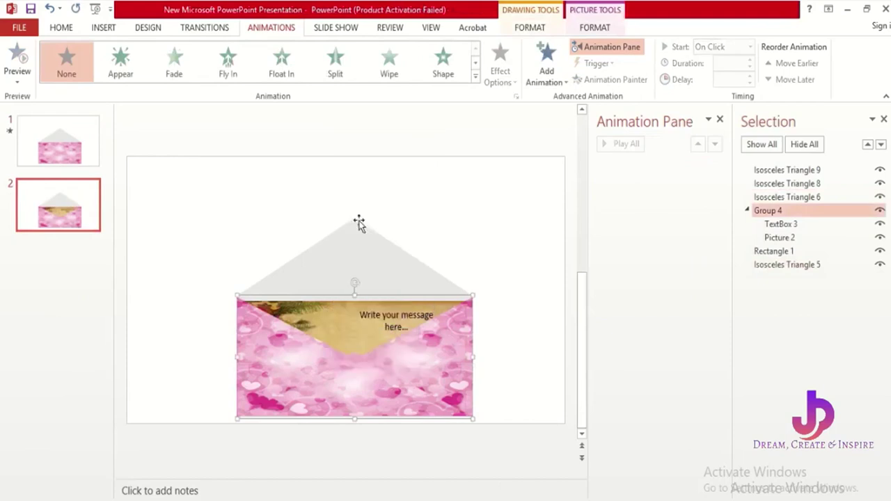
left_click_drag(346, 302, 345, 200)
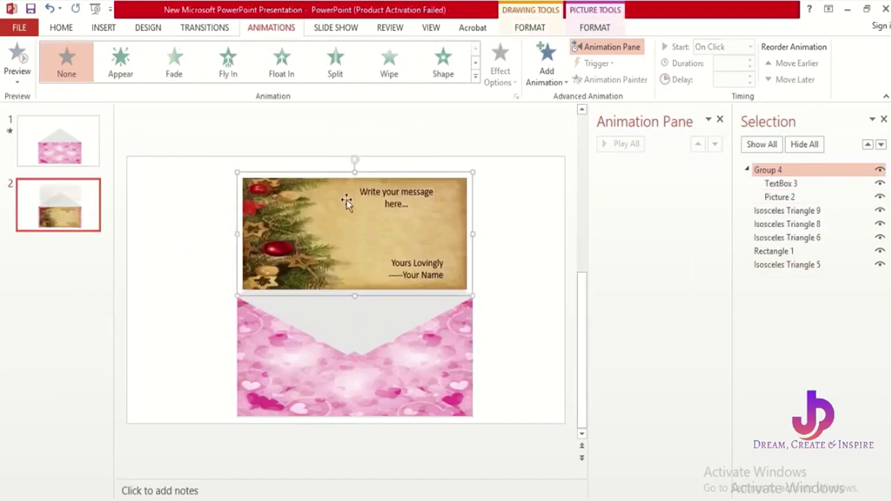
left_click(551, 88)
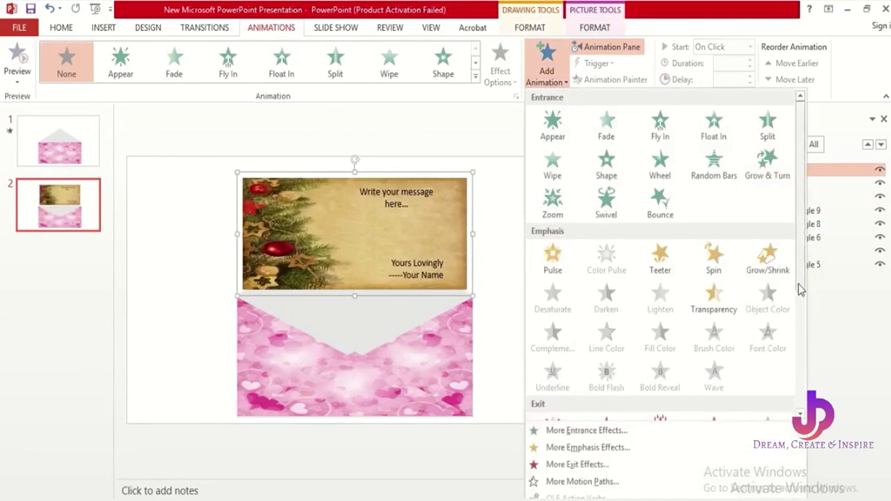
- Give the slide 2 card a Lines motion path ending down inside the envelope
left_click_drag(798, 288, 800, 407)
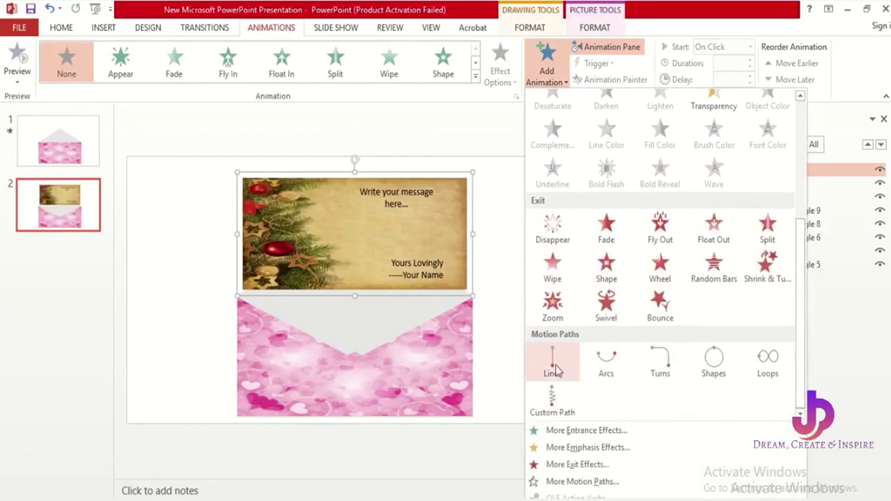
left_click(553, 369)
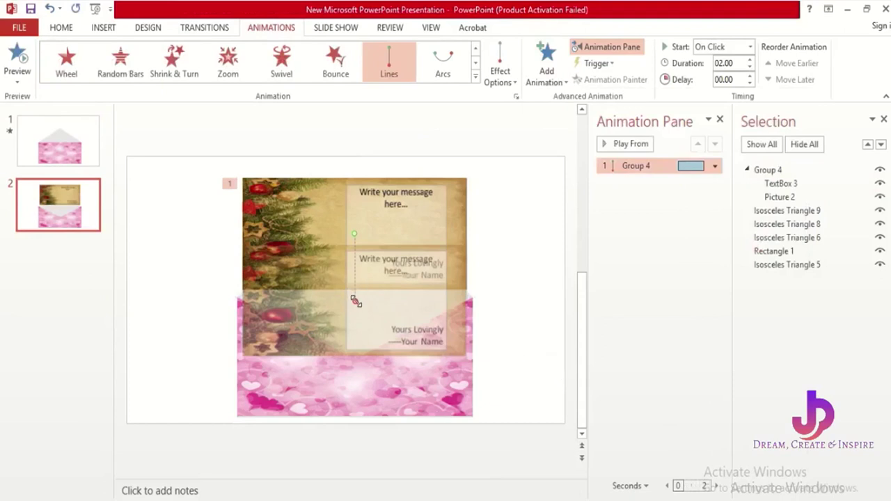
left_click_drag(354, 301, 354, 357)
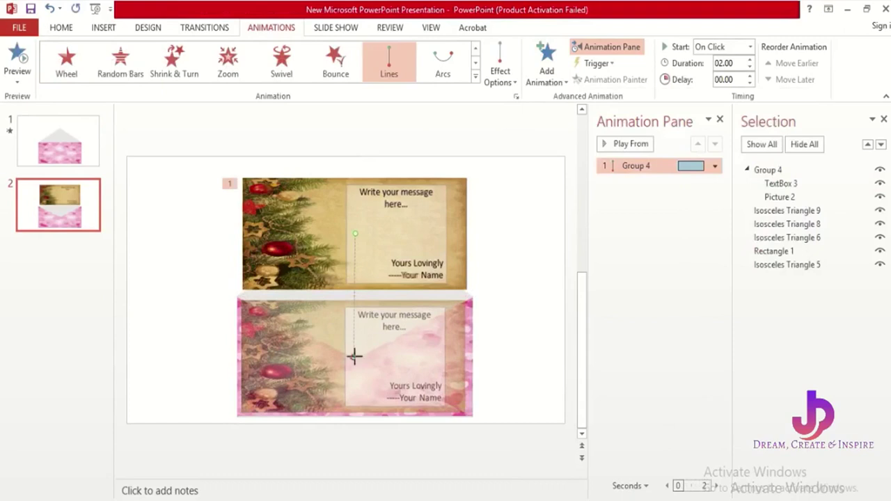
left_click_drag(354, 356, 354, 357)
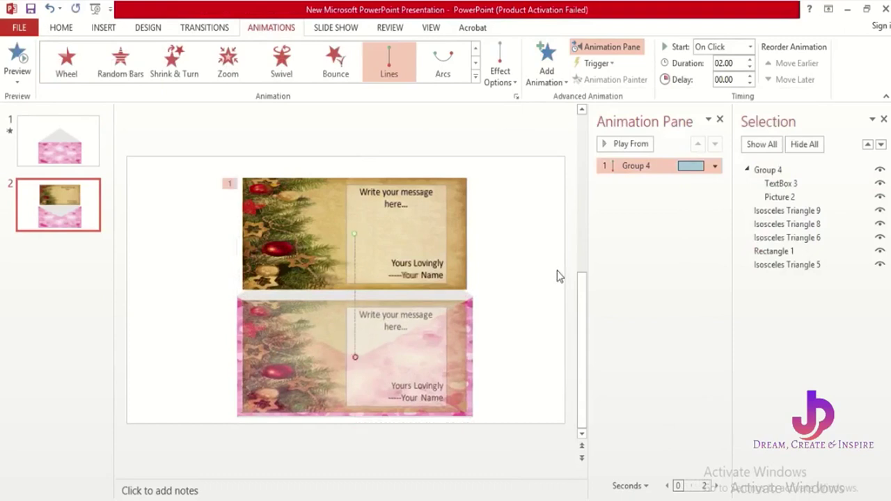
- Preview the slide's animations and return to slide 1
left_click(522, 261)
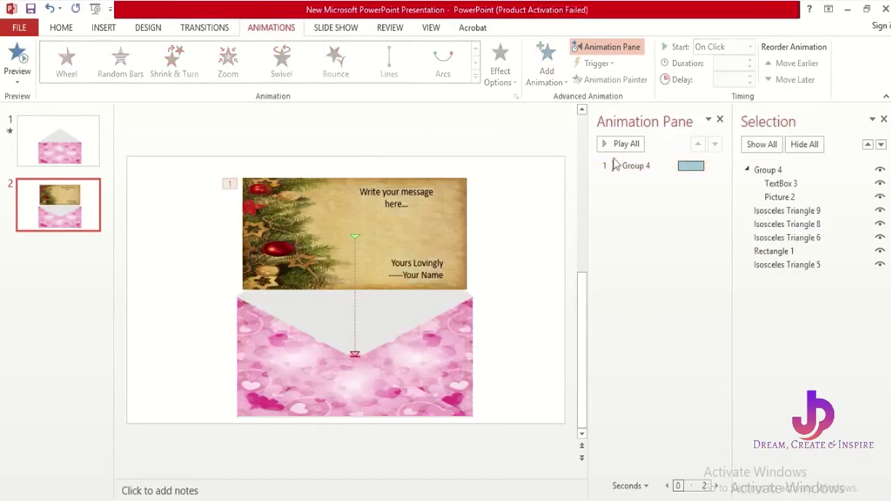
left_click(622, 145)
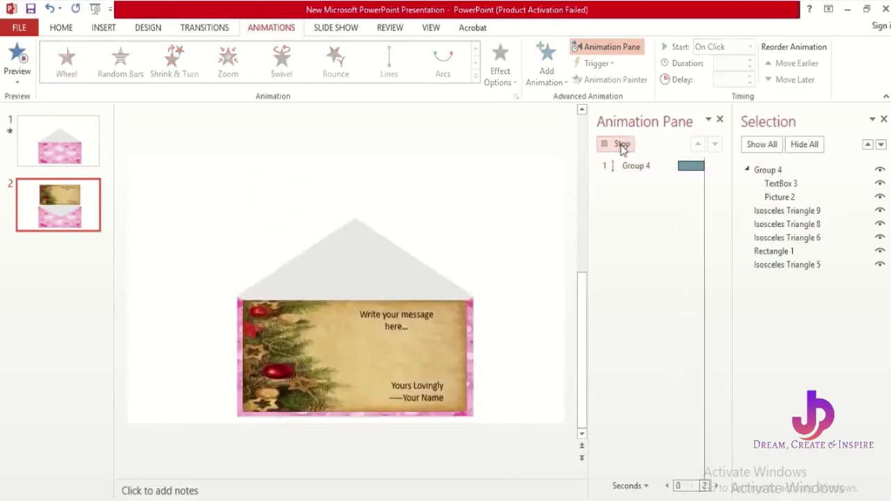
left_click(99, 126)
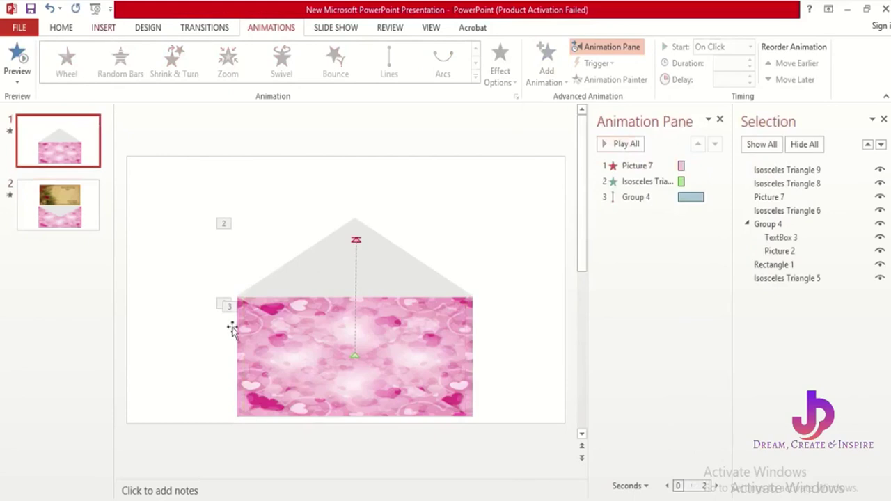
- Set the pink envelope picture's animation to start With Previous and the flap triangle's to After Previous
left_click(377, 328)
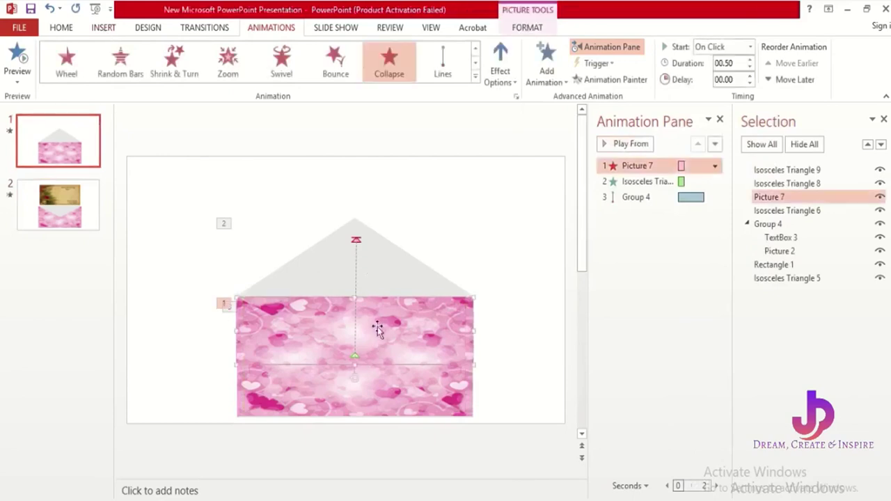
left_click(751, 47)
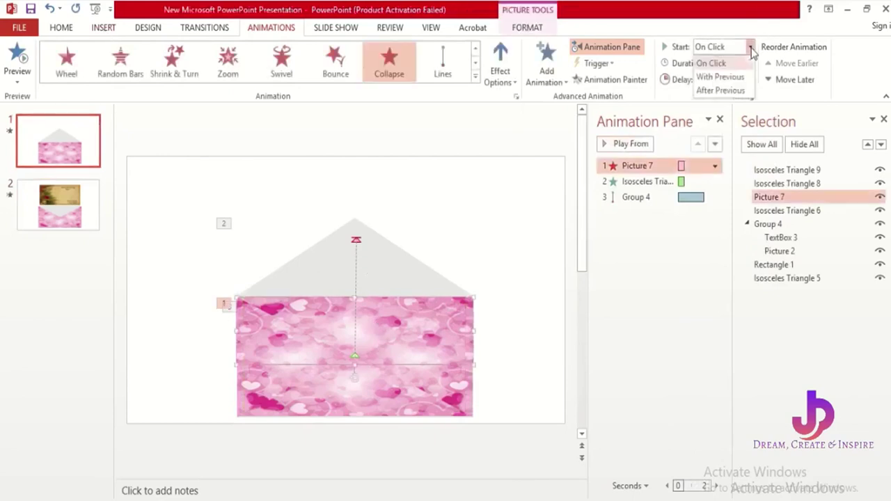
left_click(720, 76)
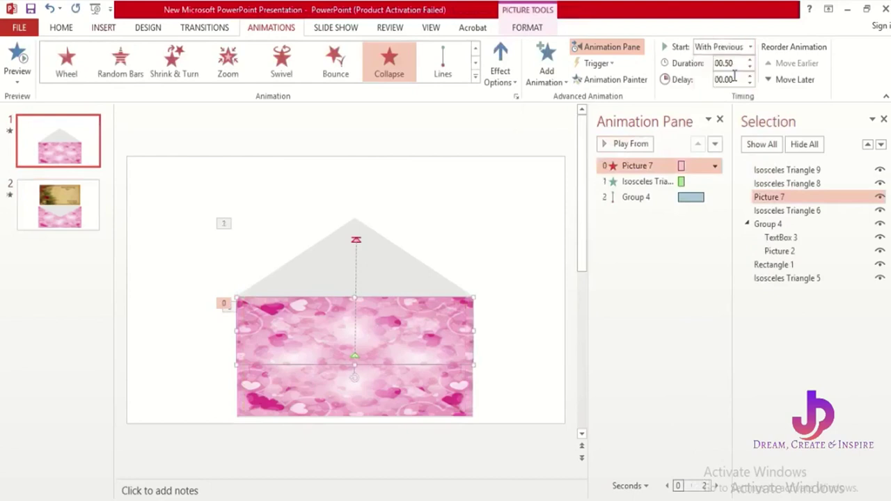
left_click(391, 271)
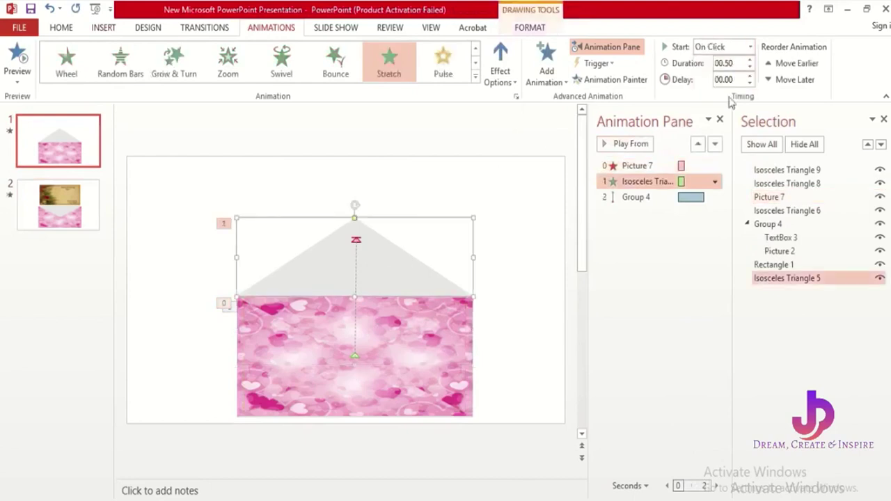
left_click(736, 47)
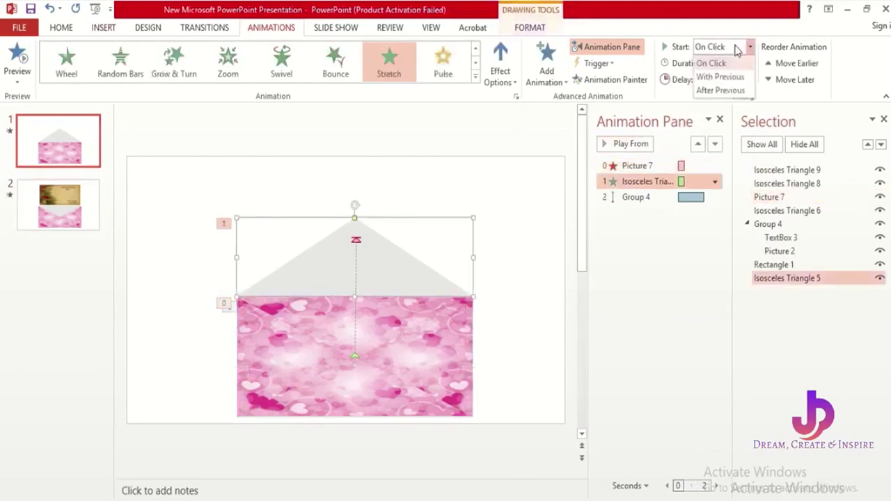
left_click(723, 90)
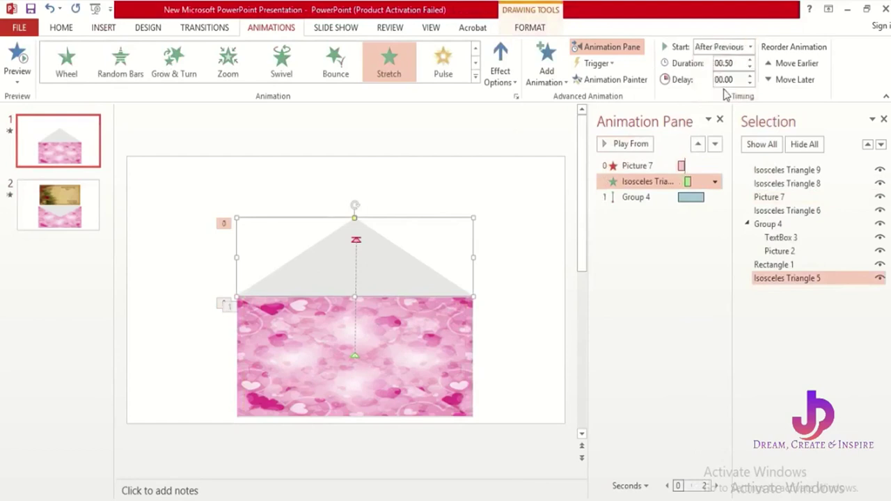
left_click(537, 200)
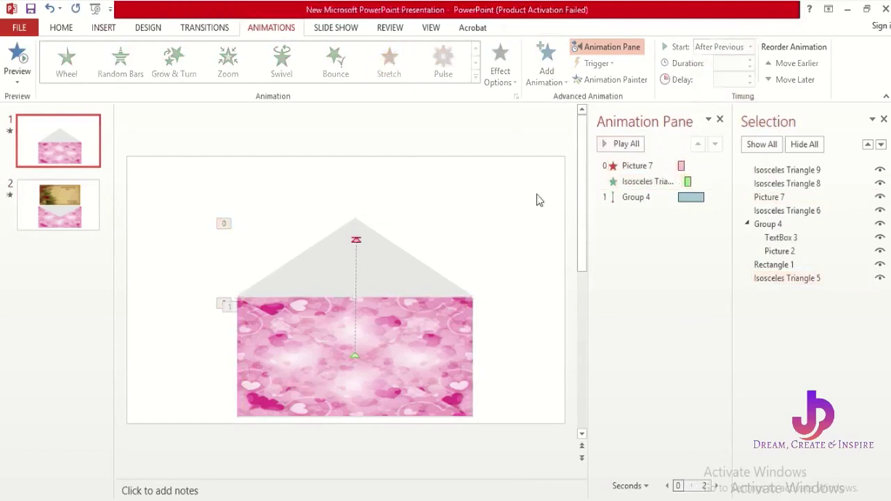
- On slide 2, make the card group's motion path start With Previous, then return to slide 1
left_click(91, 214)
left_click(352, 237)
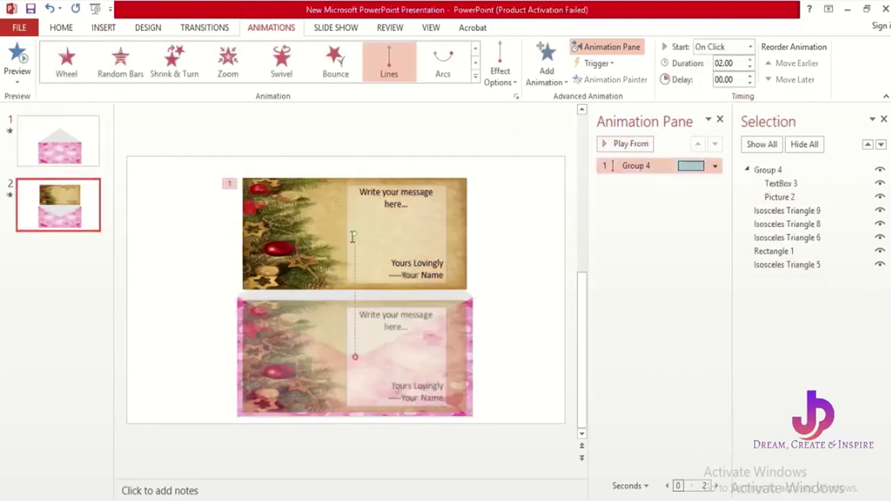
left_click(310, 234)
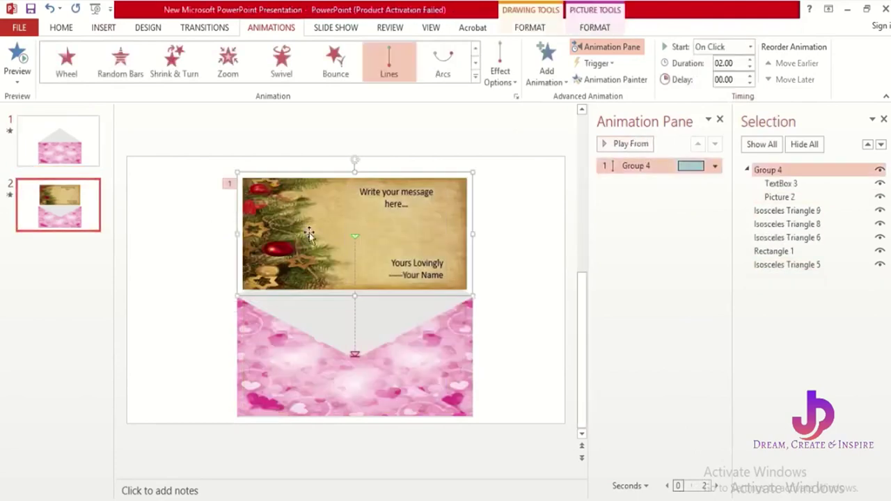
left_click(750, 47)
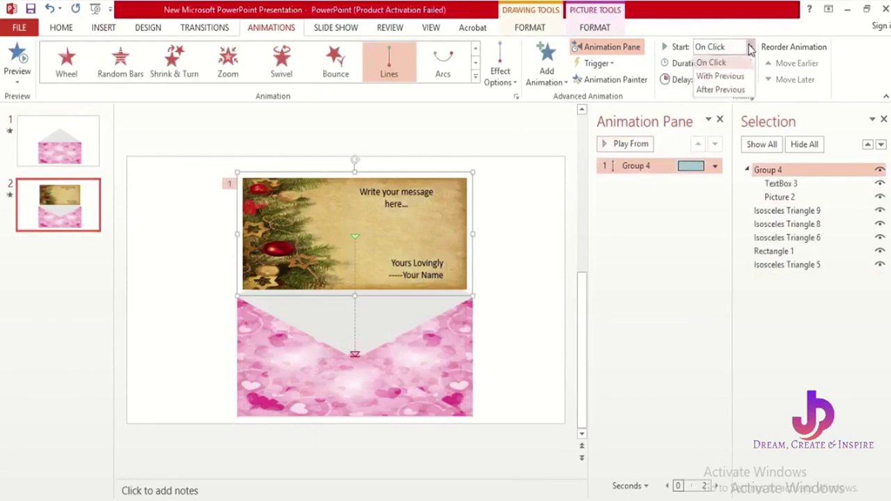
left_click(716, 75)
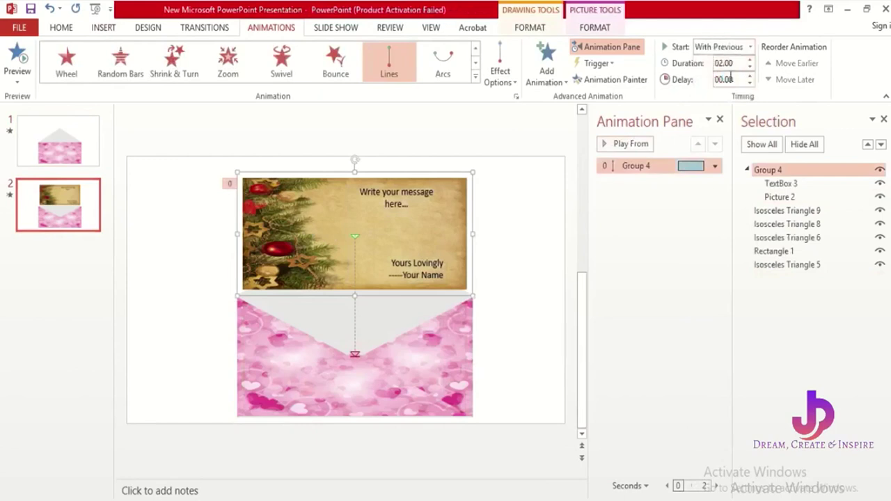
left_click(72, 136)
left_click(338, 242)
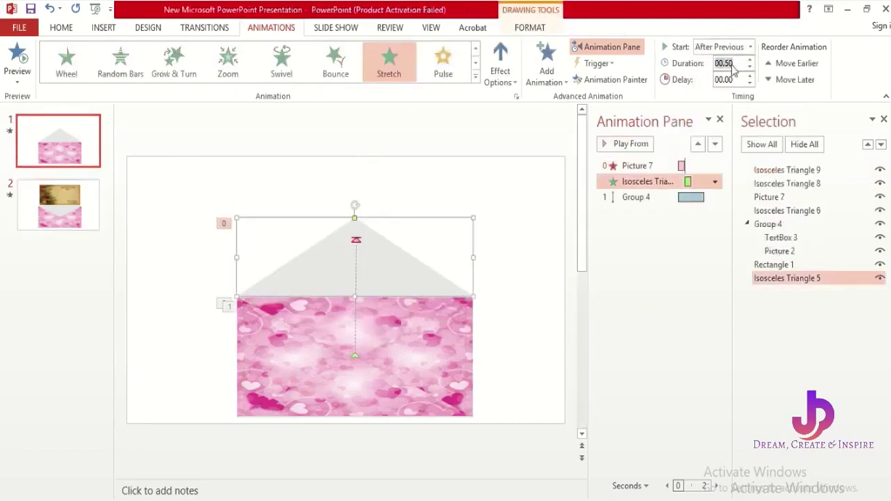
- Edit the animation durations of the grey flap triangle and Picture 7
double_click(734, 64)
left_click(724, 64)
left_click(401, 321)
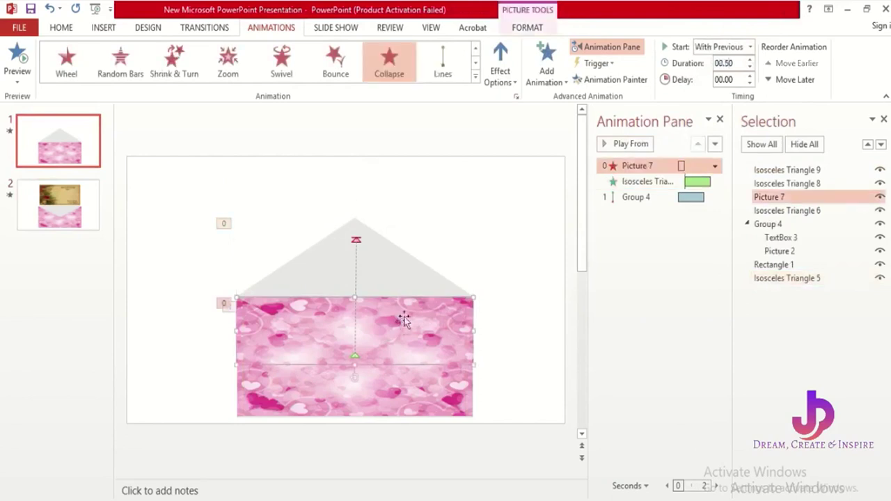
double_click(720, 64)
type("00")
left_click(490, 222)
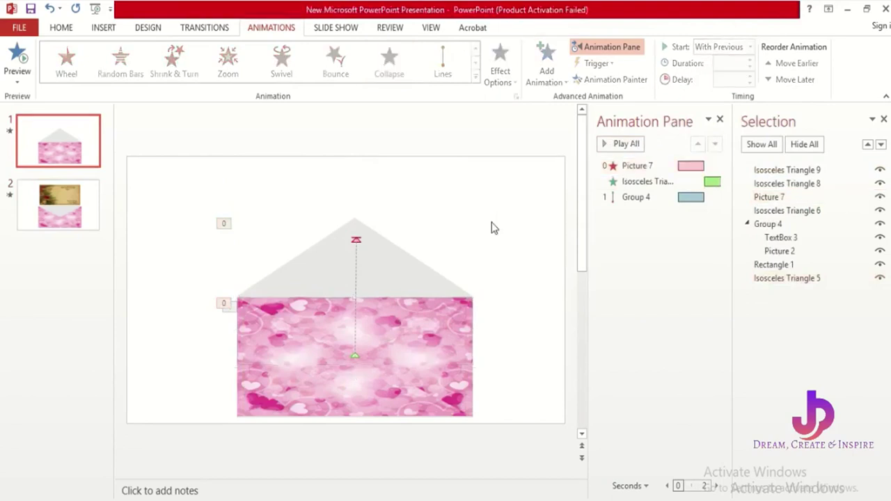
- Set the card group, Group 4, to start After Previous
left_click(382, 272)
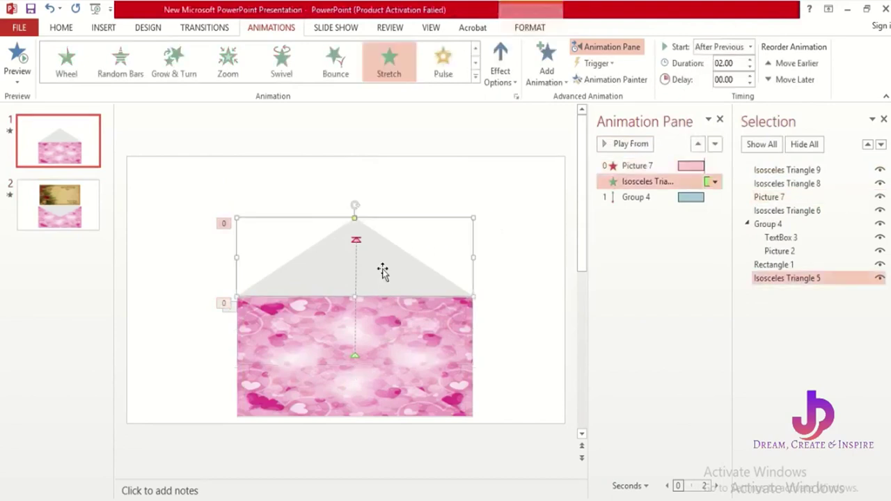
left_click(789, 227)
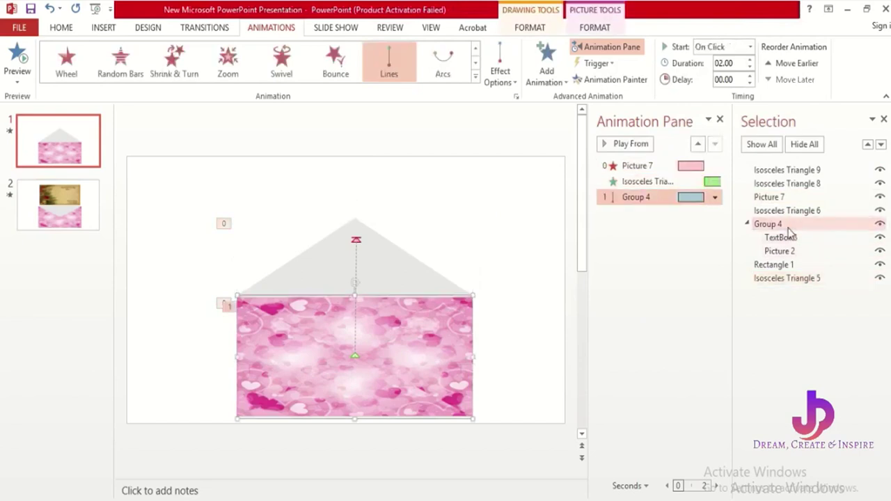
left_click(750, 46)
left_click(720, 90)
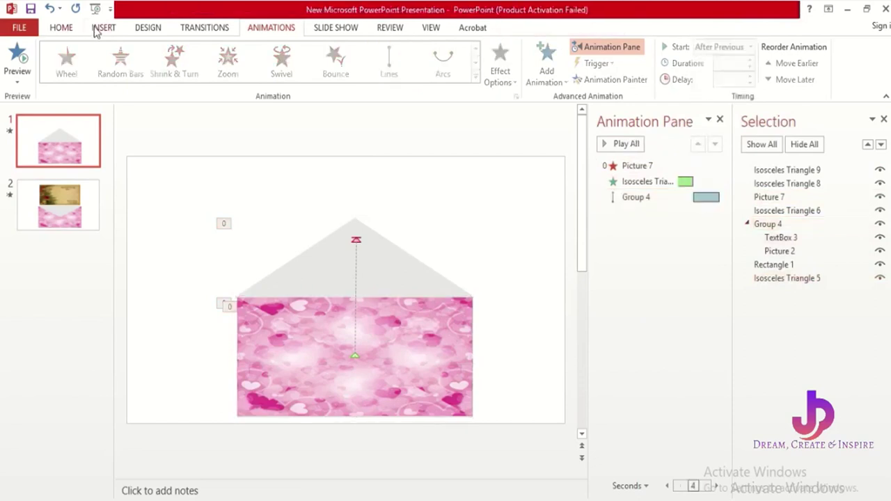
- Insert the jinglebellsRingtone audio file from the computer onto slide 1
left_click(97, 29)
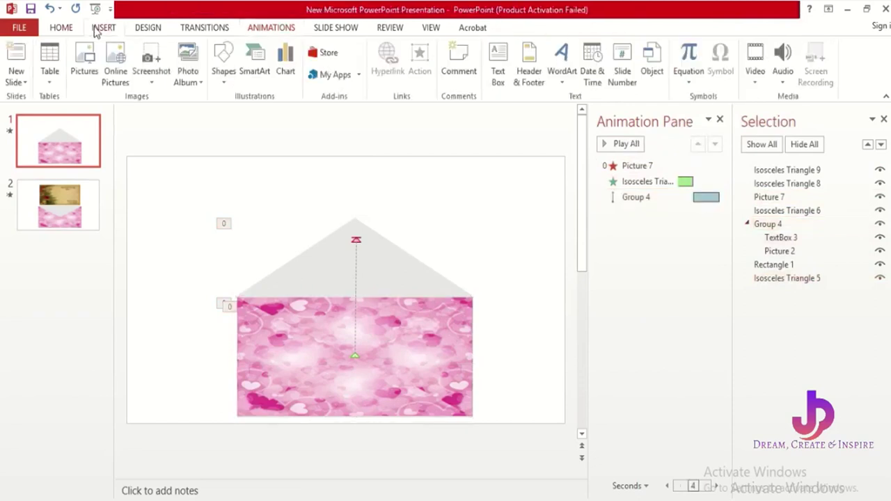
left_click(782, 85)
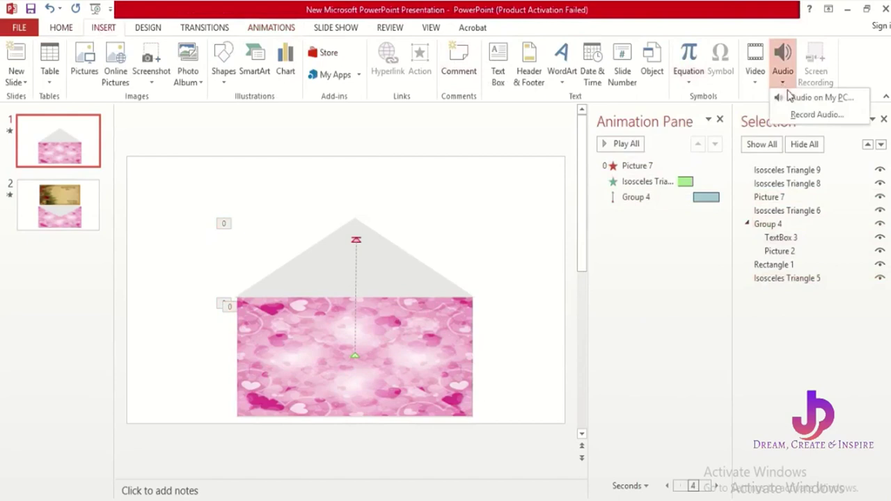
left_click(791, 98)
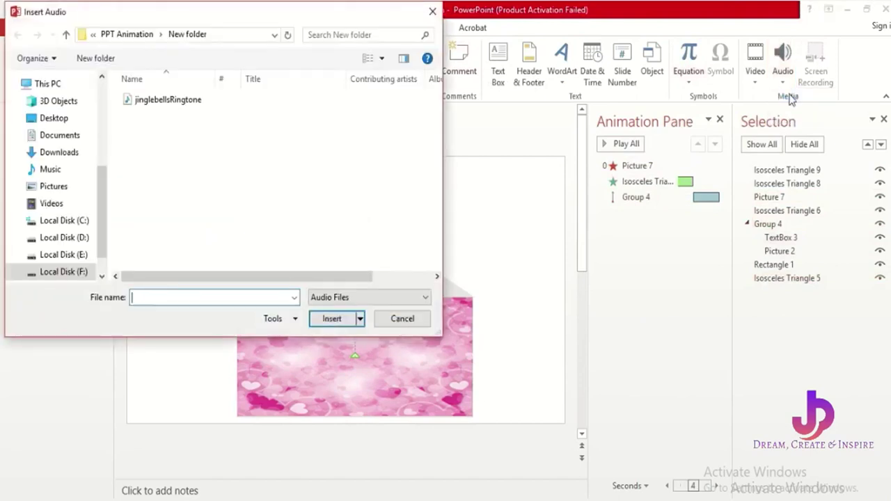
left_click(156, 106)
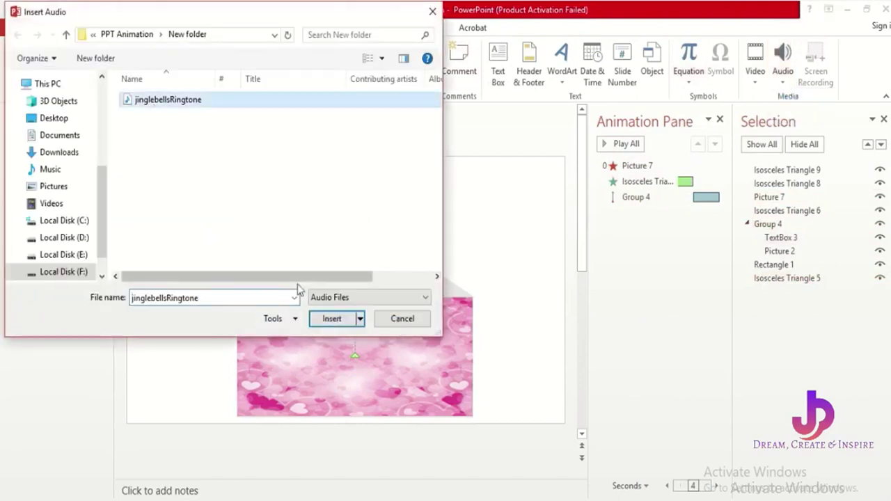
left_click(324, 319)
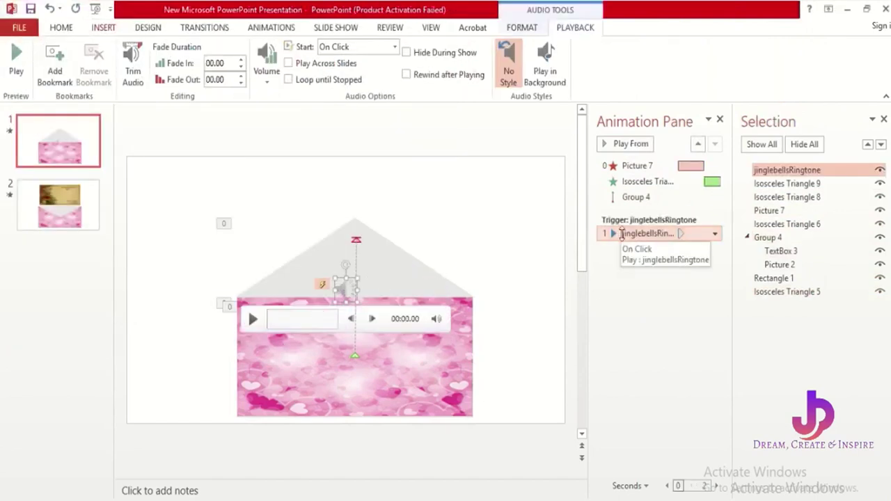
- Reorder the music to play automatically, move its icon to the top right, and set Play in Background
left_click_drag(628, 234, 623, 159)
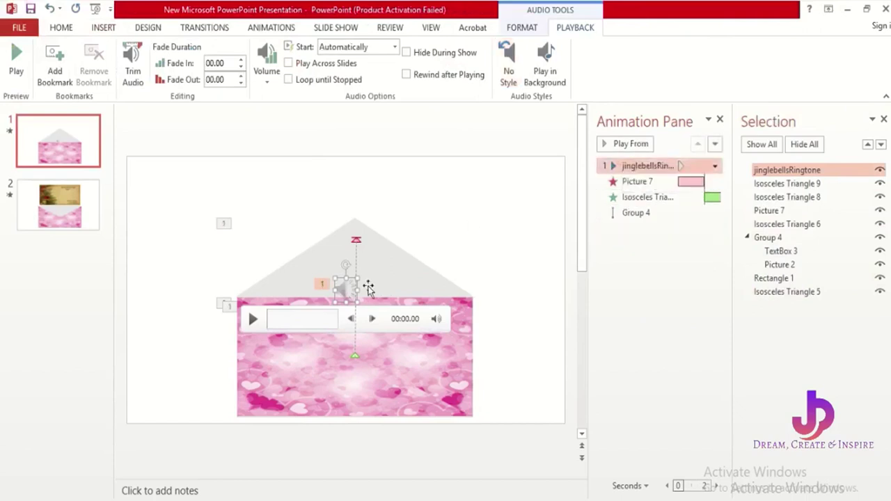
left_click_drag(348, 282, 529, 171)
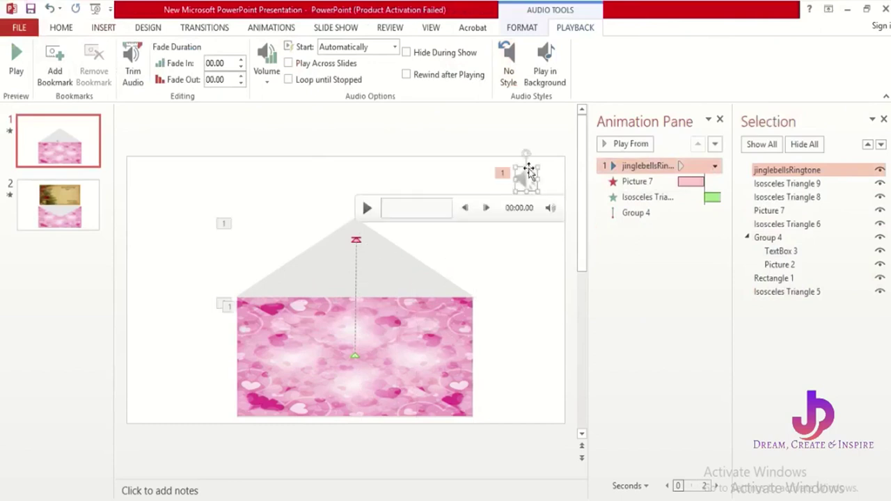
left_click(546, 70)
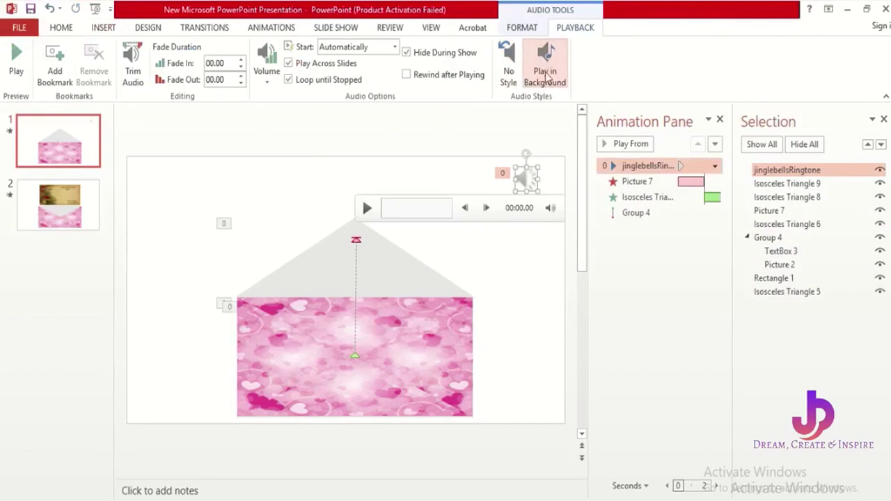
left_click(546, 78)
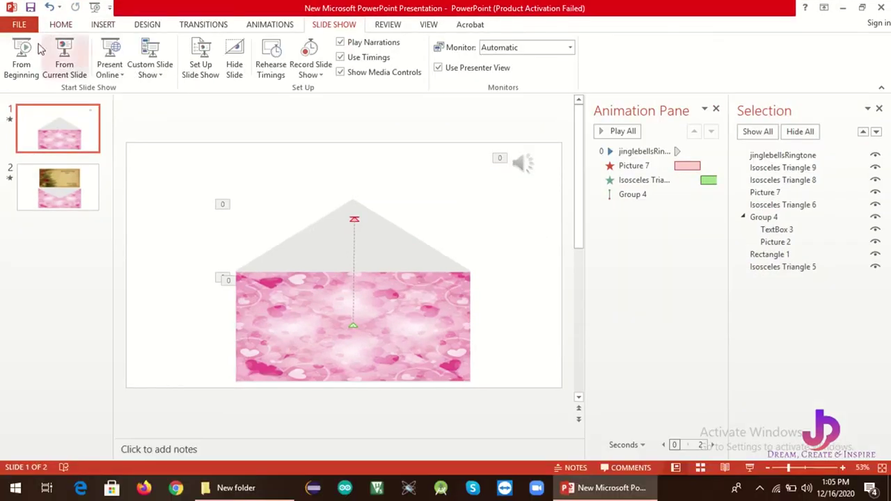
- Play the slideshow from the beginning to preview the envelope animations, then exit with Esc
left_click(30, 62)
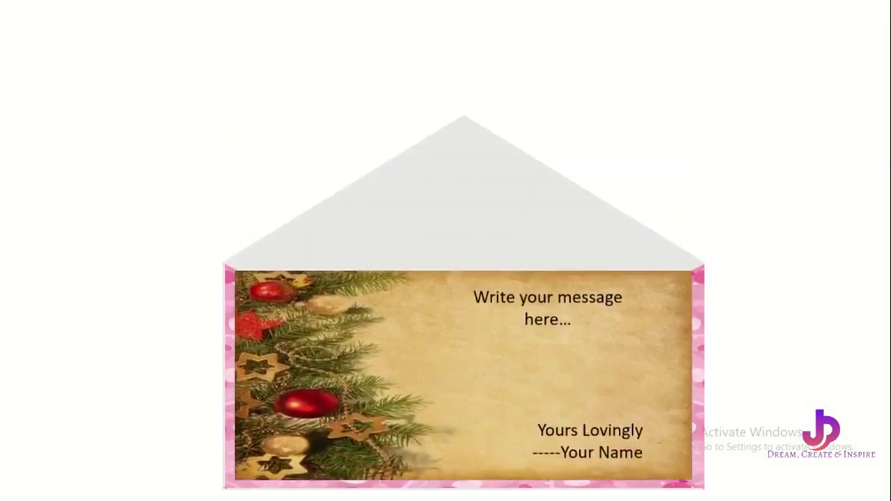
key("Escape")
- Export the presentation through Create a Video, saving it as a Windows Media Video file
left_click(19, 28)
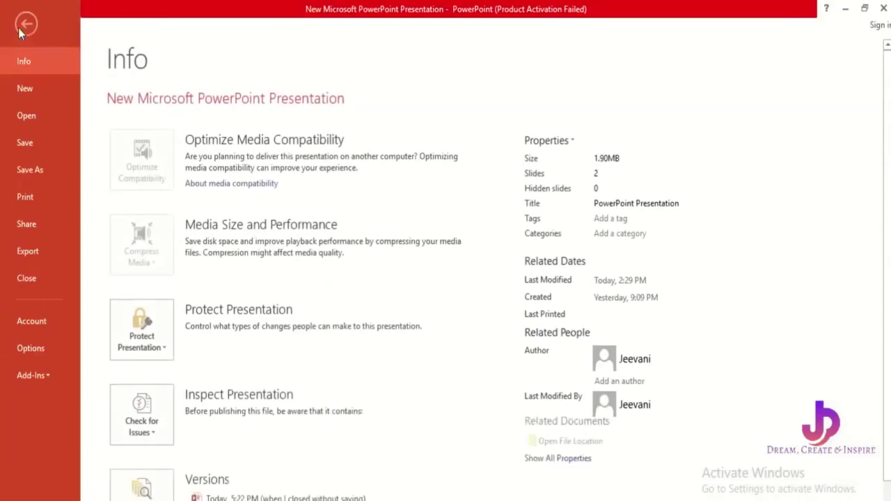
left_click(28, 253)
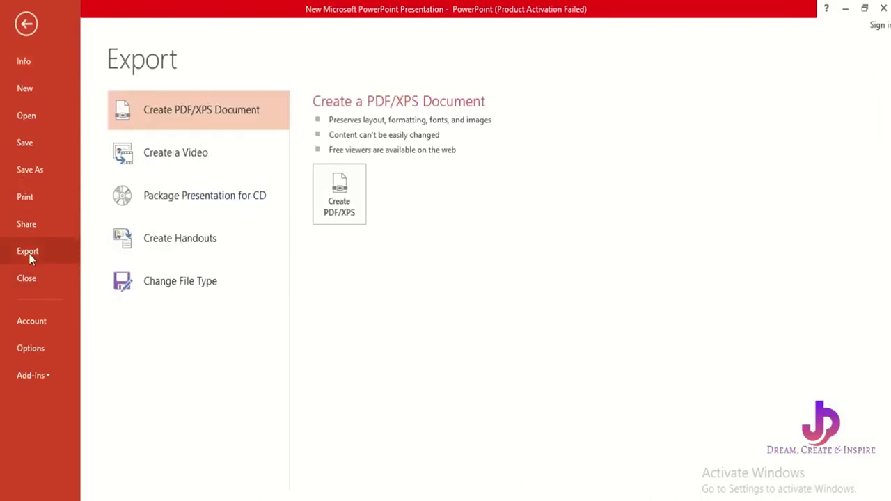
left_click(222, 155)
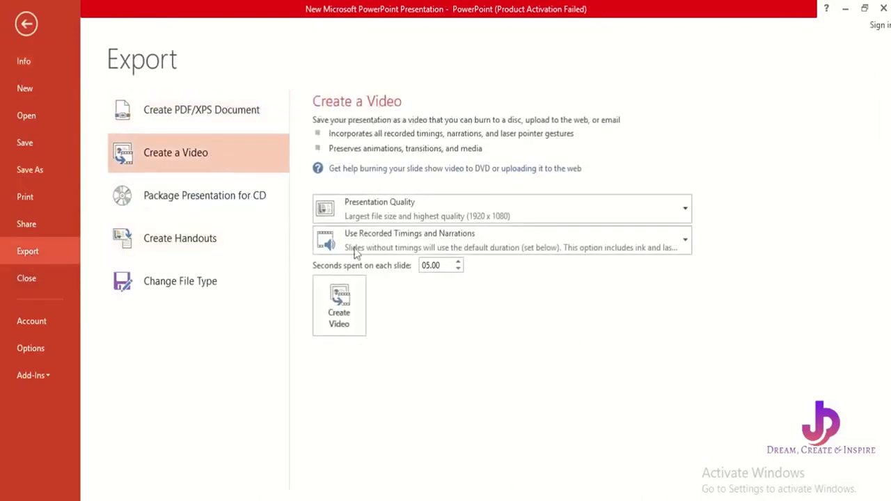
left_click(354, 298)
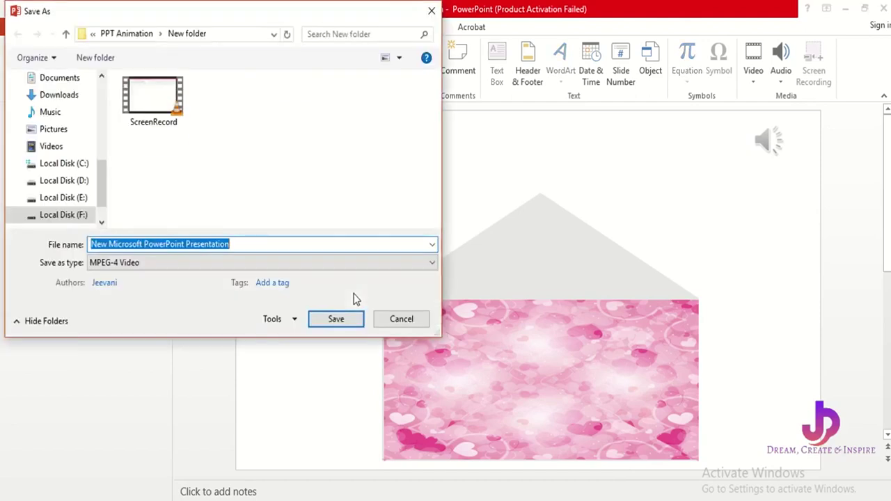
left_click(281, 265)
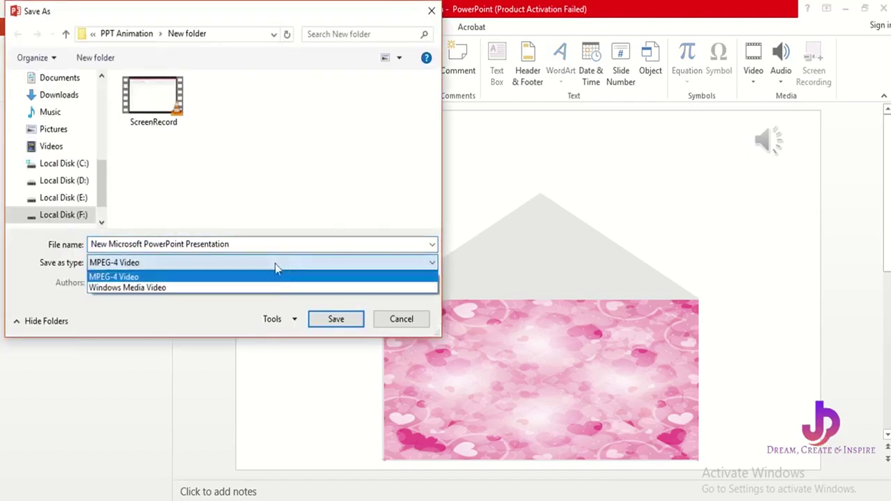
left_click(274, 288)
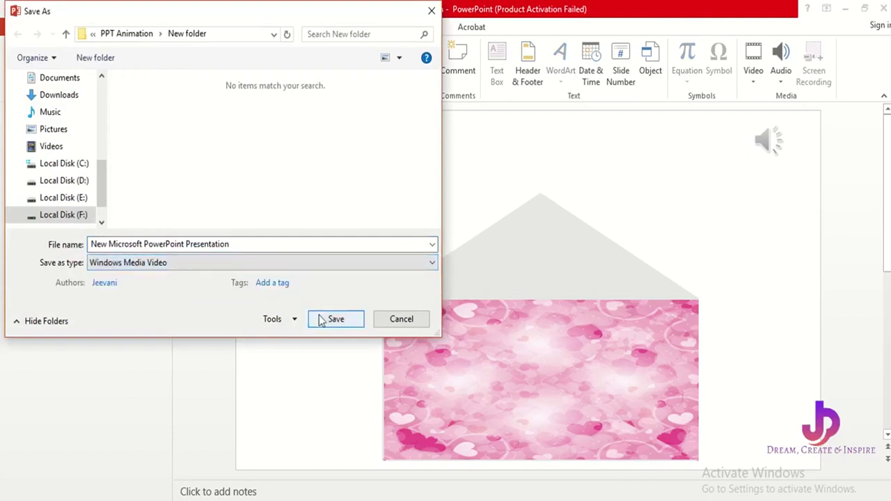
left_click(336, 318)
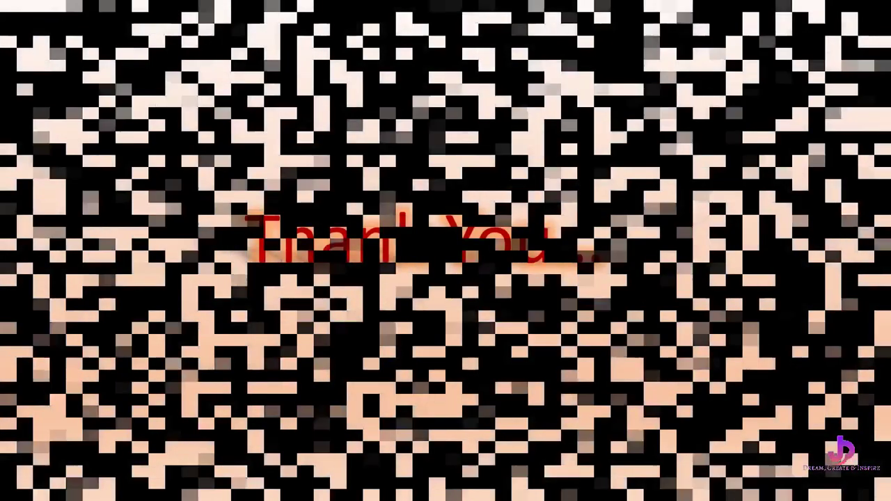